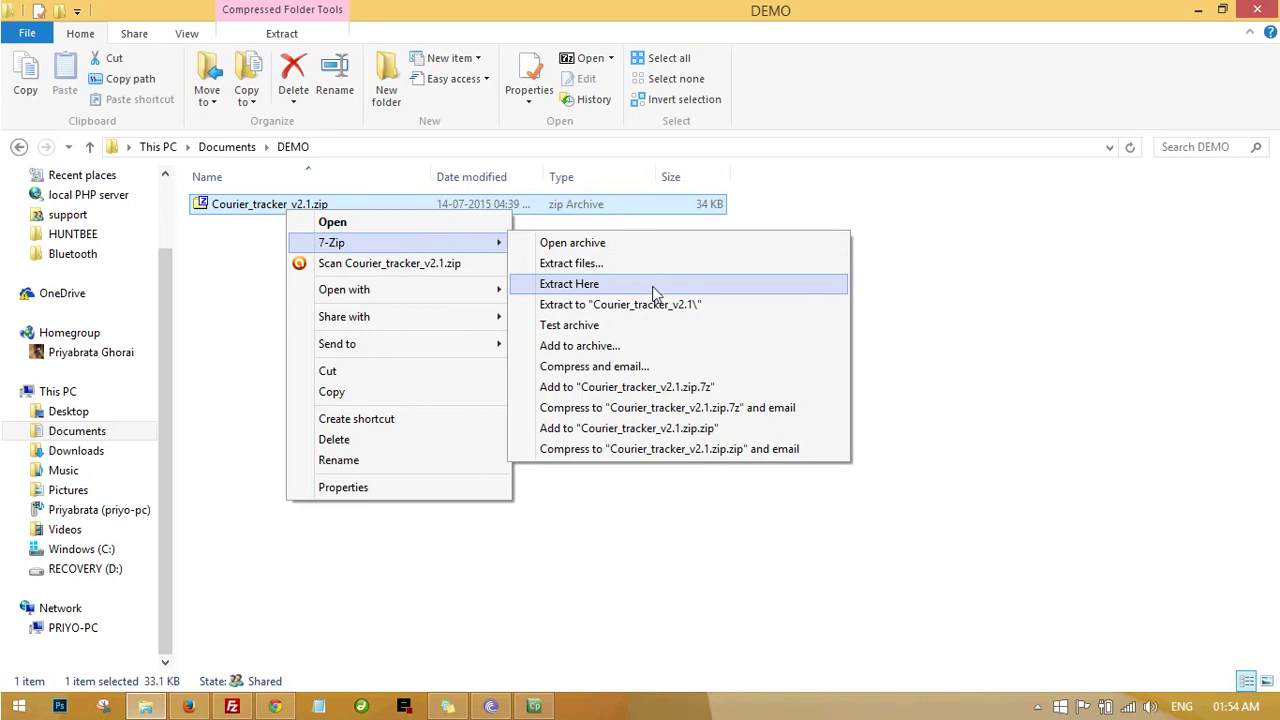
- Extract Courier_tracker_v2.1.zip in the DEMO folder and open its HB_COURIER_Opencart_2.x folder
click(645, 290)
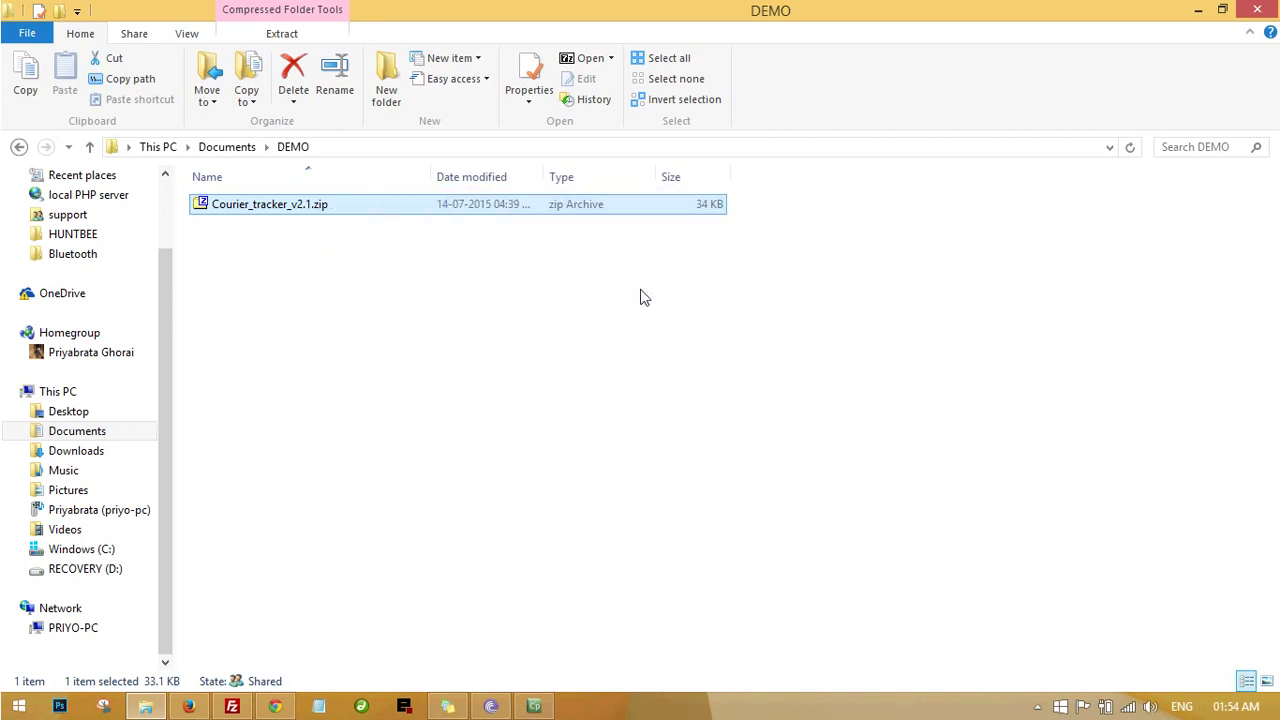
double_click(308, 210)
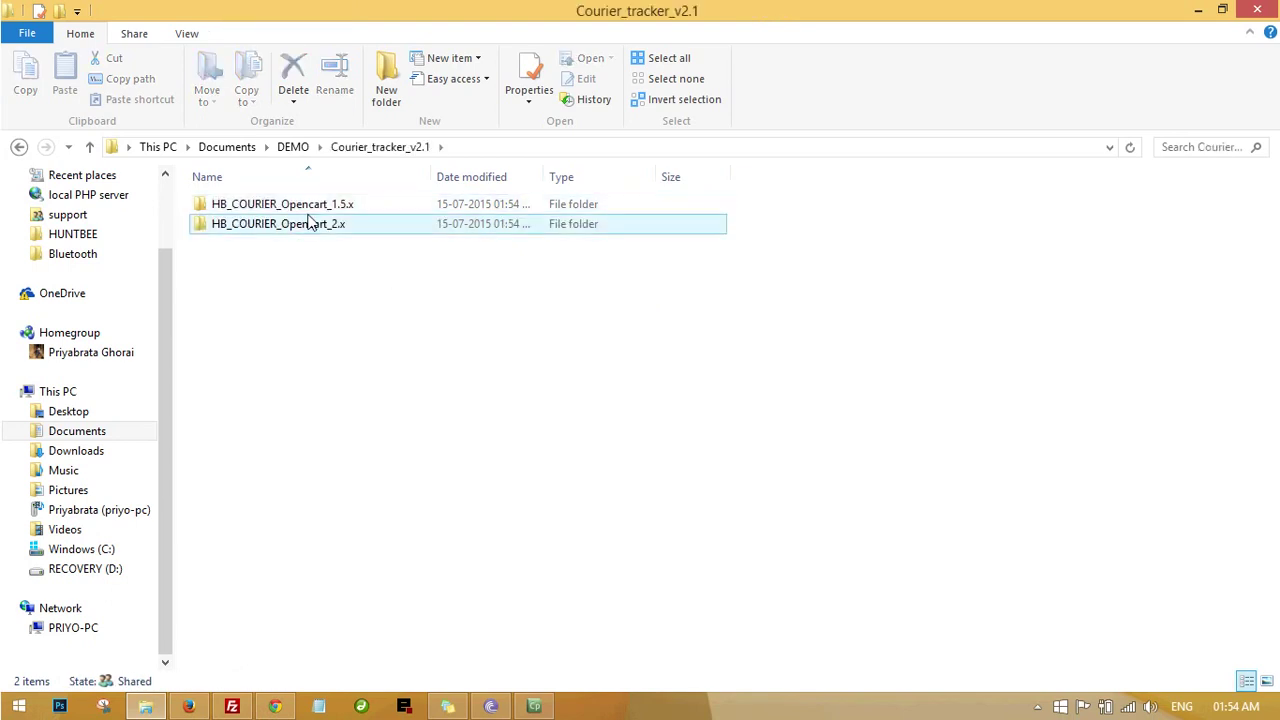
double_click(322, 232)
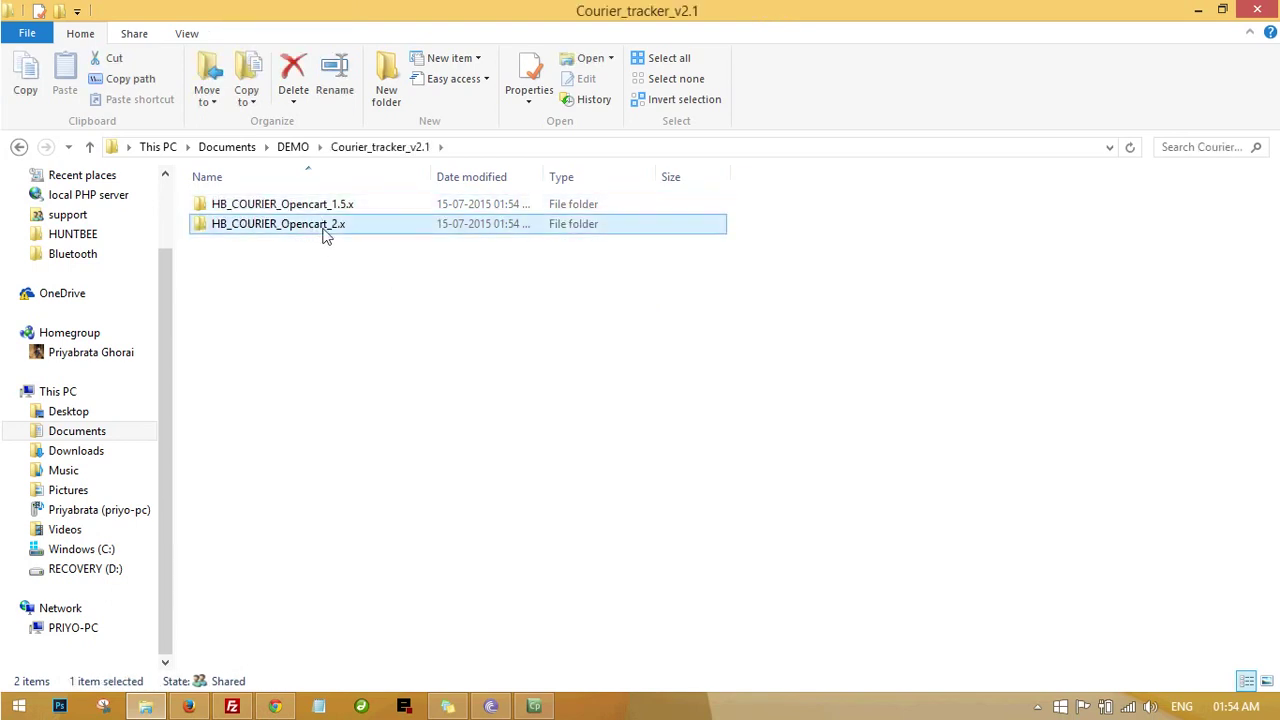
- Read readme.txt in the HB_COURIER_Opencart_2.x folder, close it, and open the upload folder
double_click(286, 226)
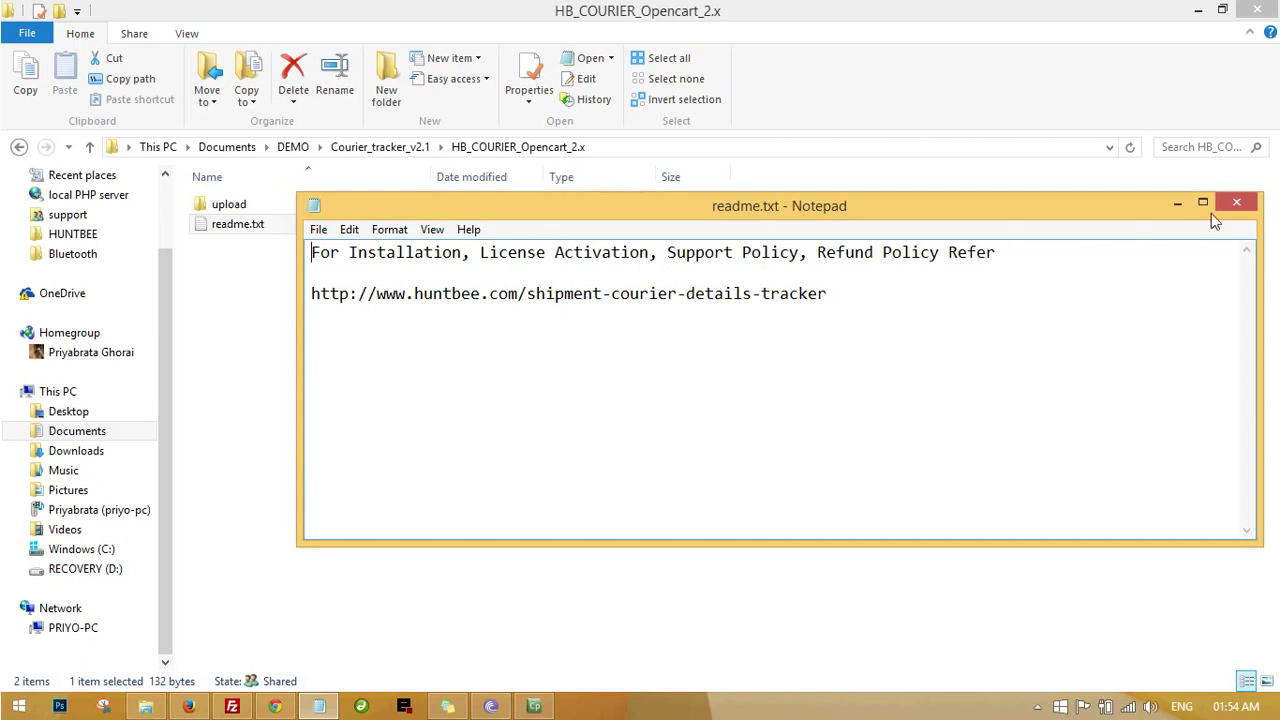
click(1237, 203)
double_click(229, 205)
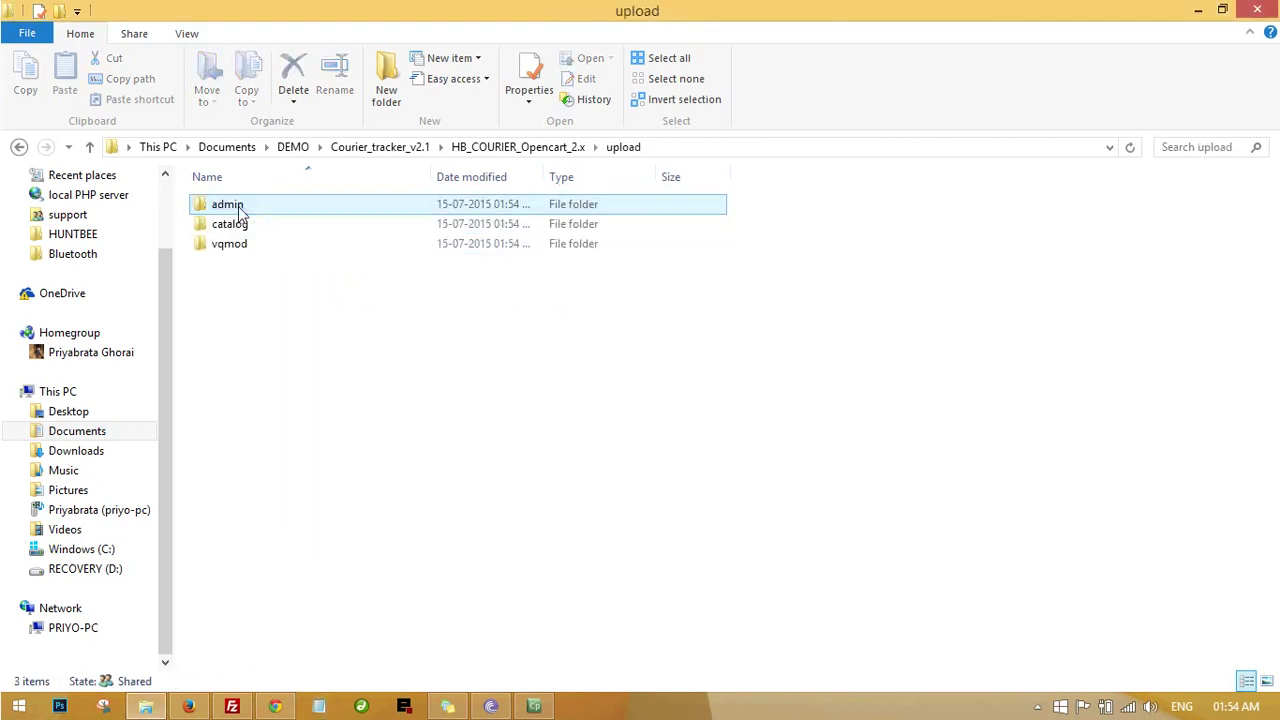
- Upload the admin, catalog and vqmod folders to the remote opencart2031 directory with FileZilla, overwriting the existing loading.gif
drag(267, 292, 216, 198)
drag(229, 250, 449, 506)
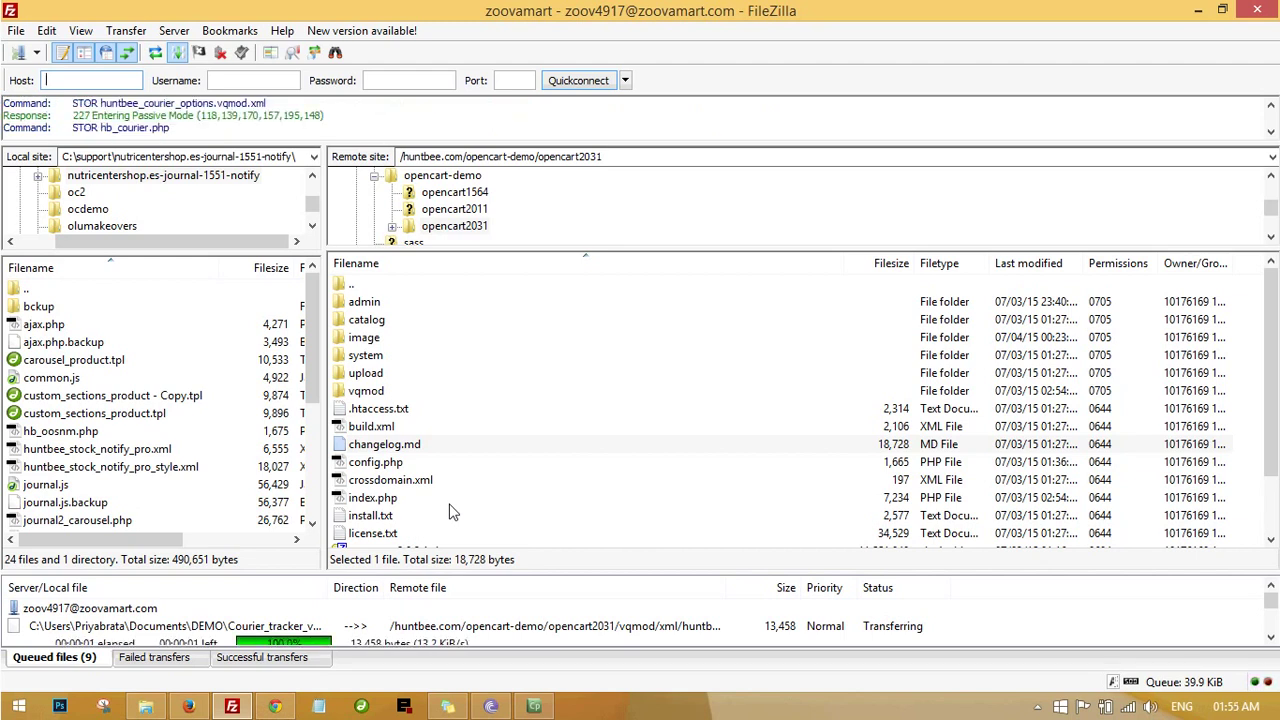
drag(464, 575, 475, 520)
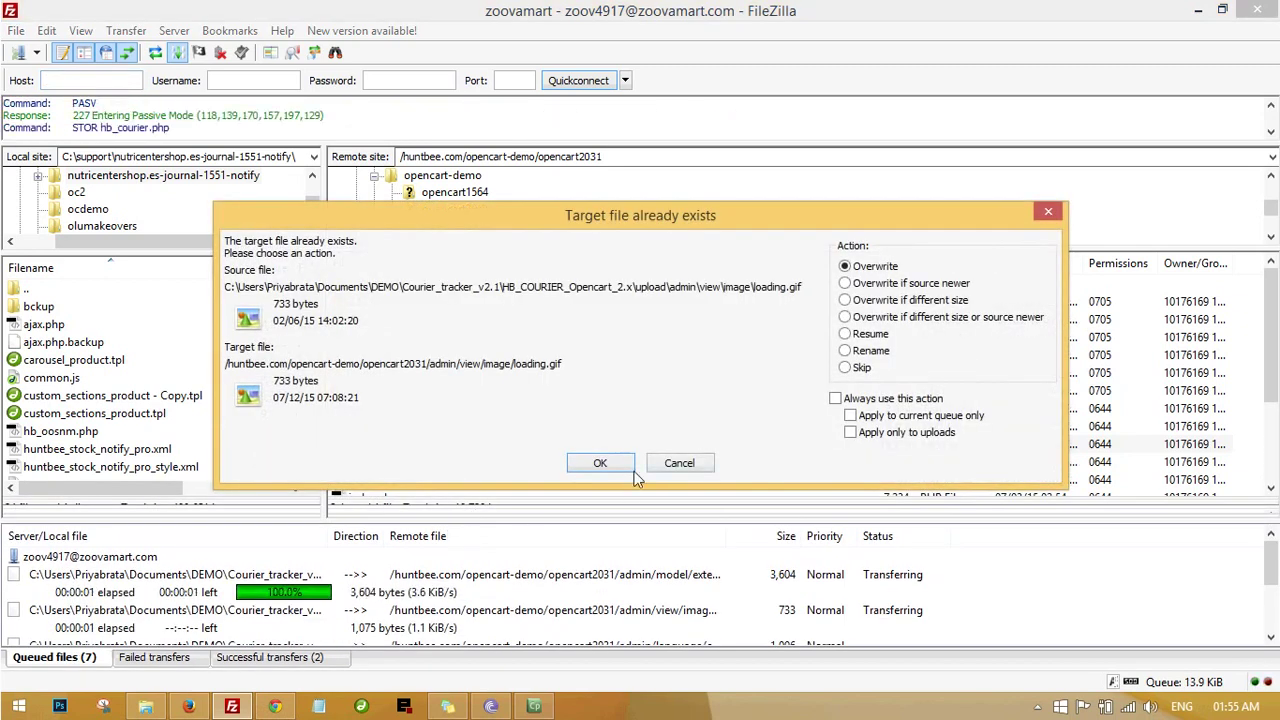
click(605, 464)
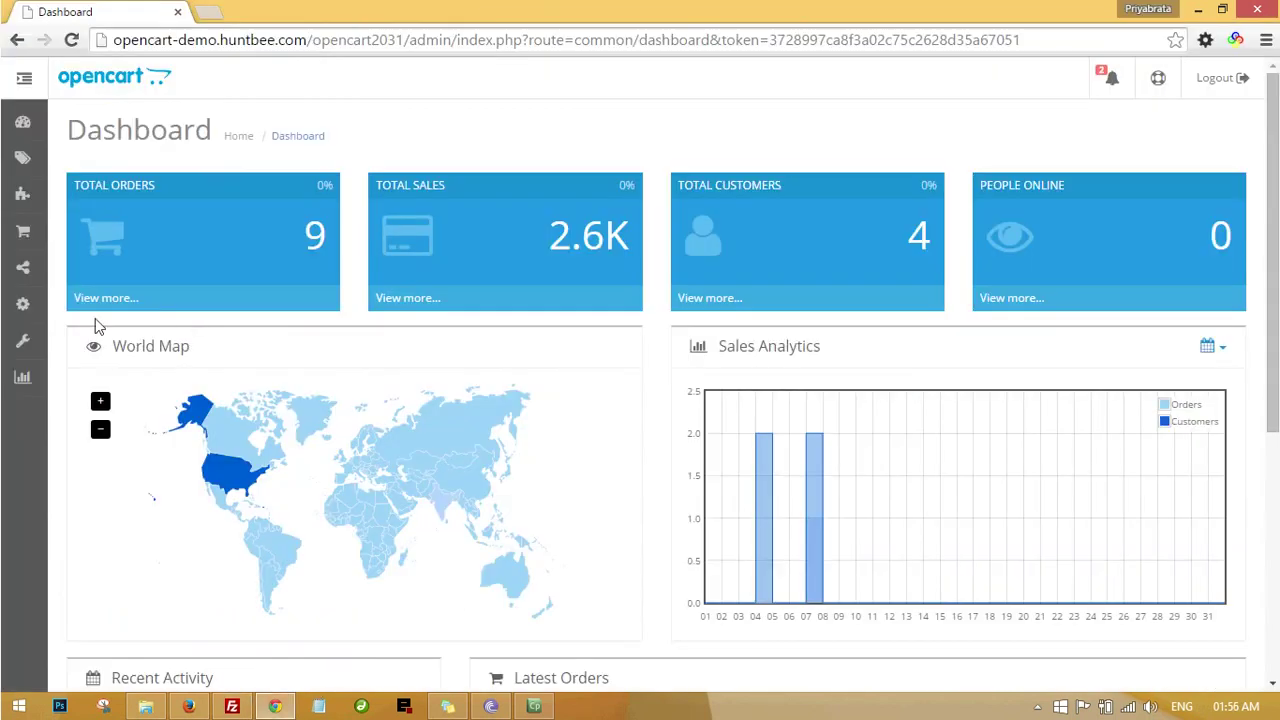
- Grant the Administrator user group access and modify permissions for extension/hb_courier in the OpenCart admin, and save the group
mouse_move(22, 308)
click(107, 381)
click(139, 459)
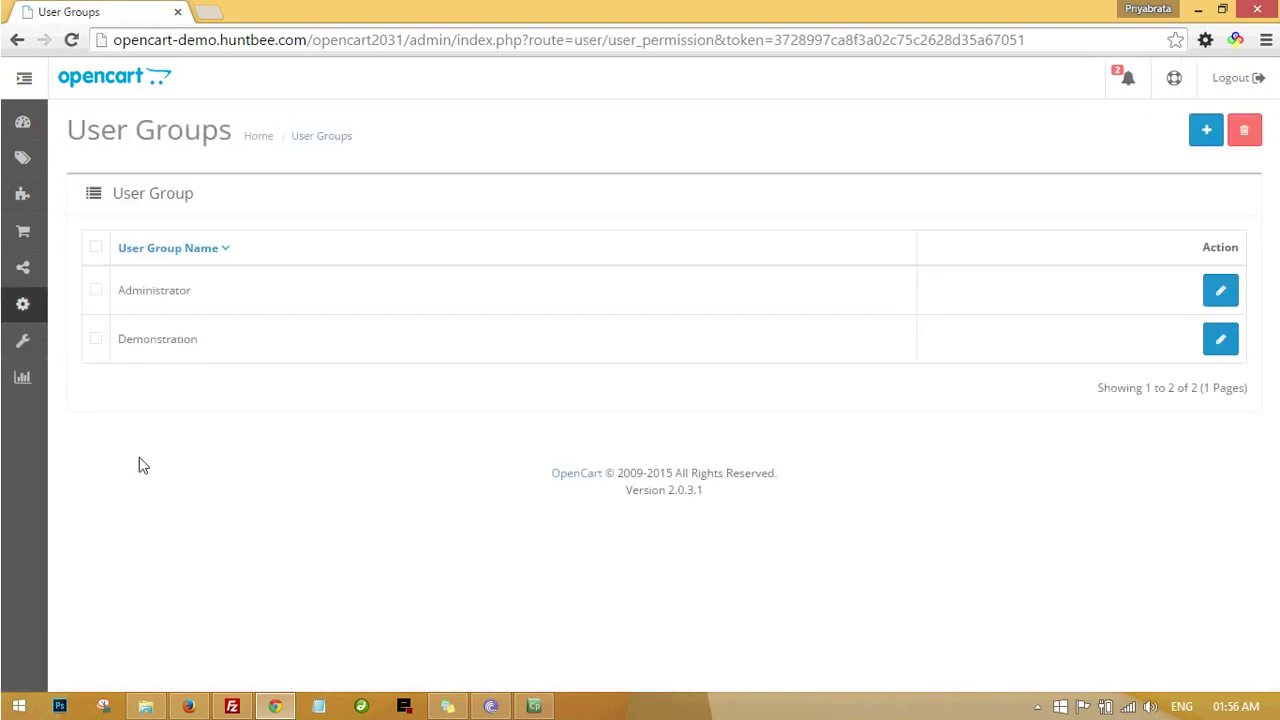
click(1228, 296)
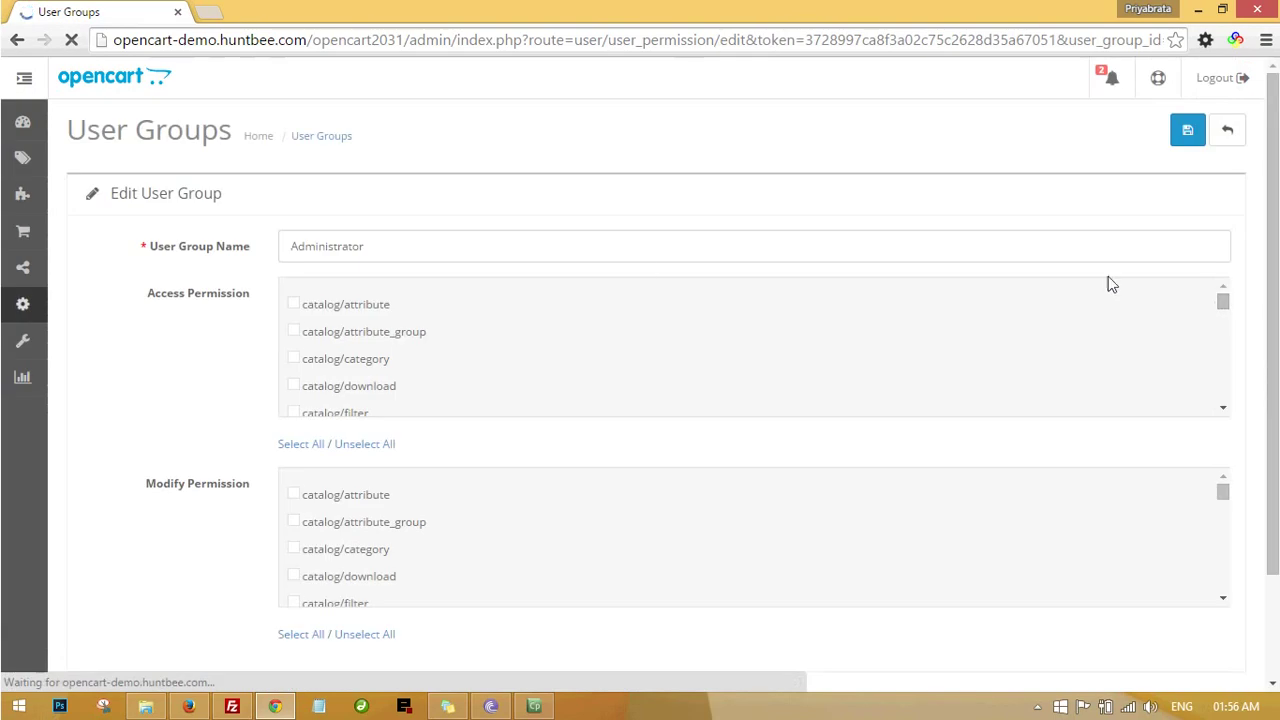
scroll(435, 365, down, 3)
scroll(430, 369, down, 6)
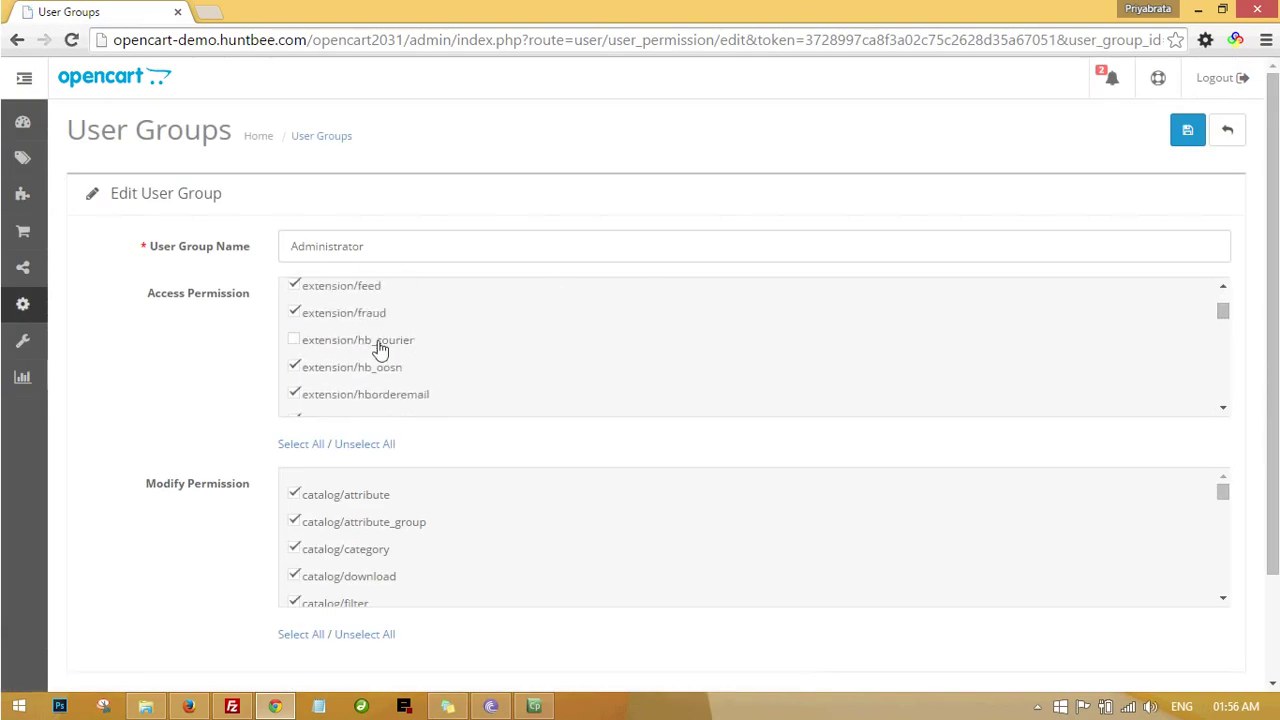
click(294, 340)
scroll(389, 349, down, 2)
scroll(366, 534, down, 9)
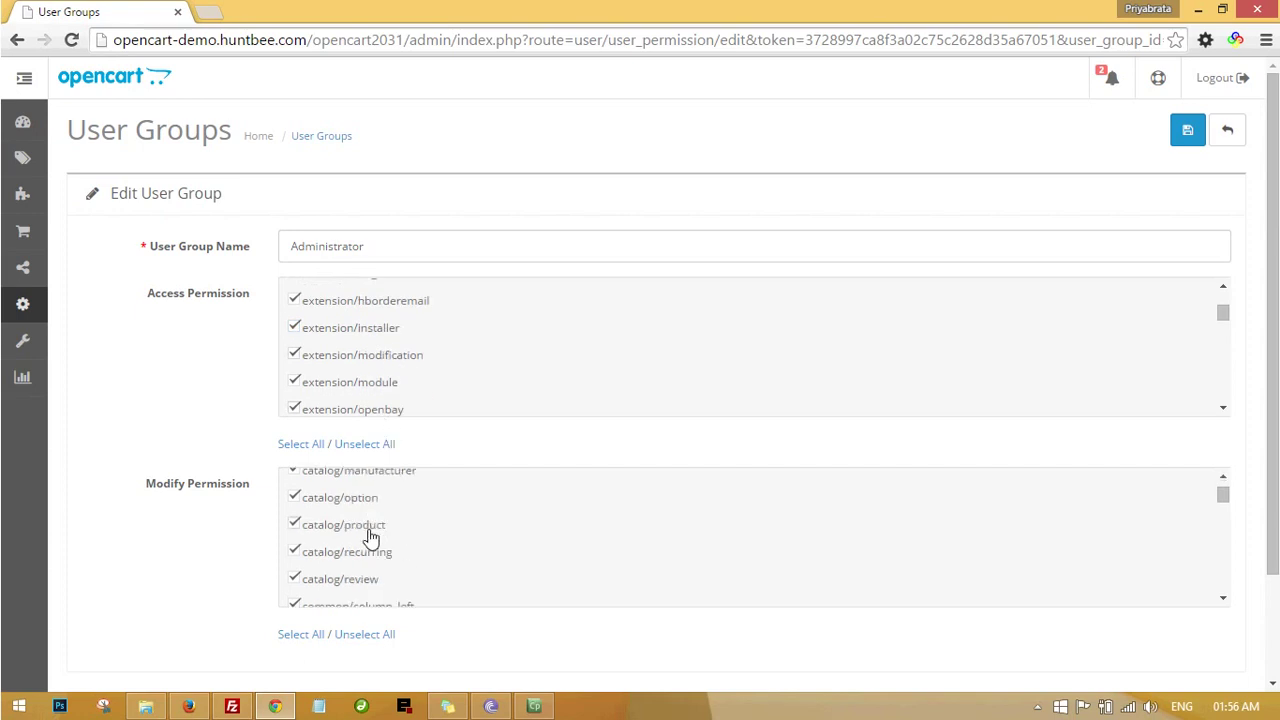
click(350, 532)
click(1196, 138)
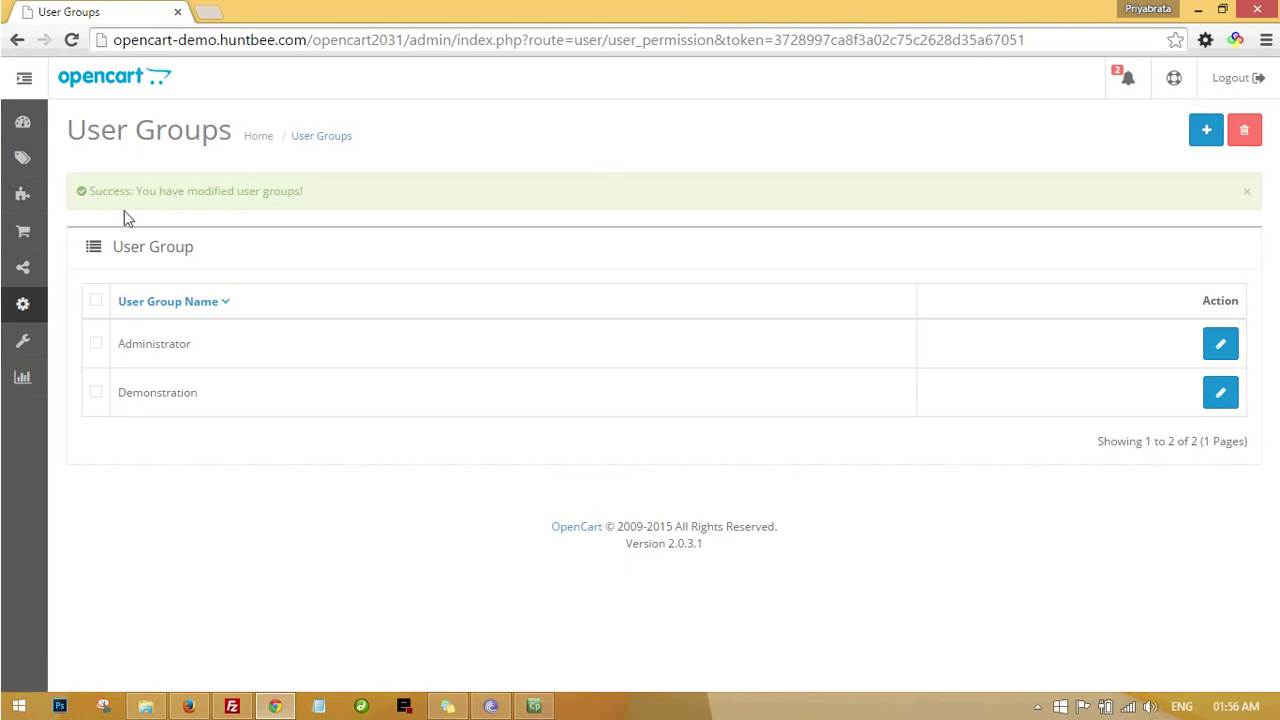
mouse_move(21, 196)
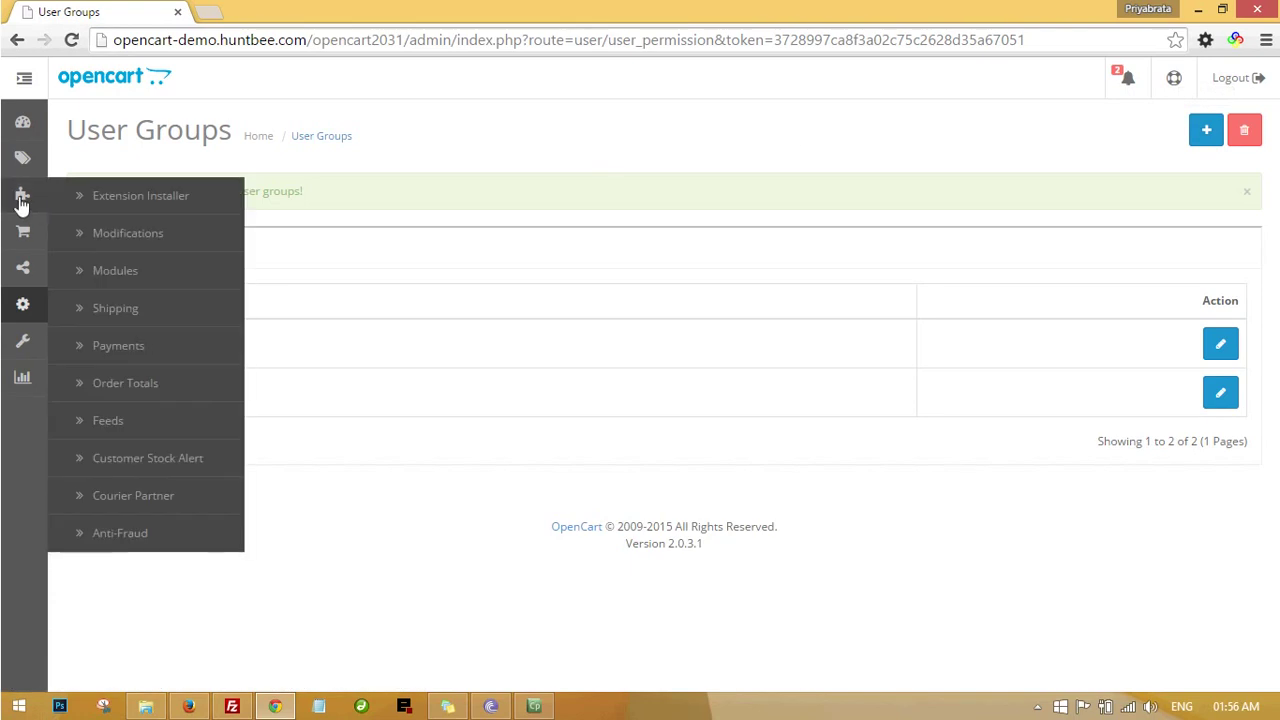
click(140, 497)
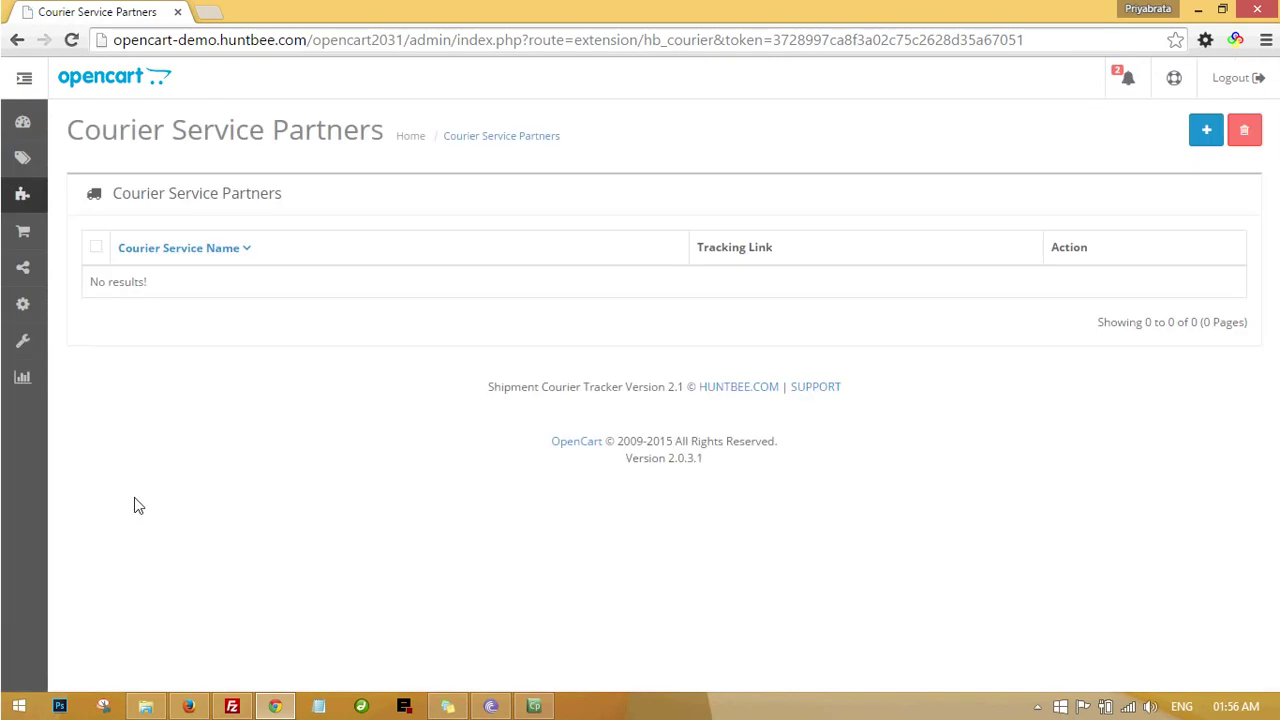
click(1207, 133)
click(707, 262)
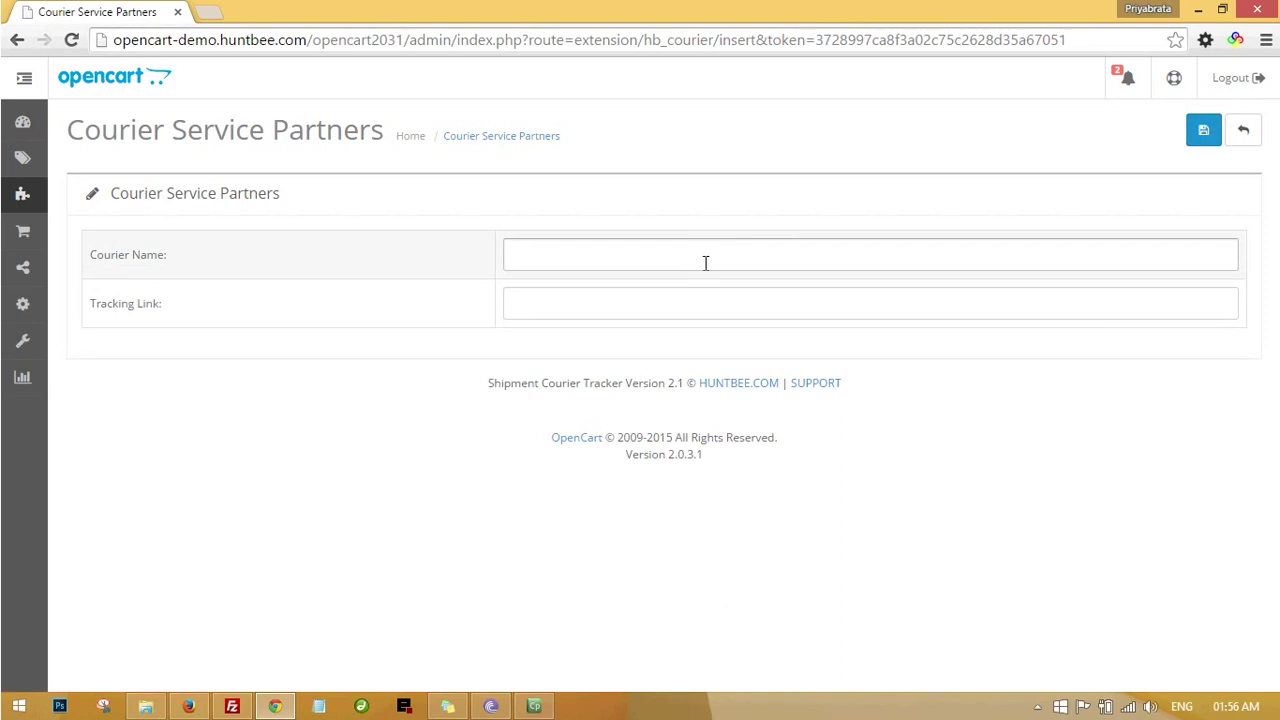
text(Courier Partner 1htt)
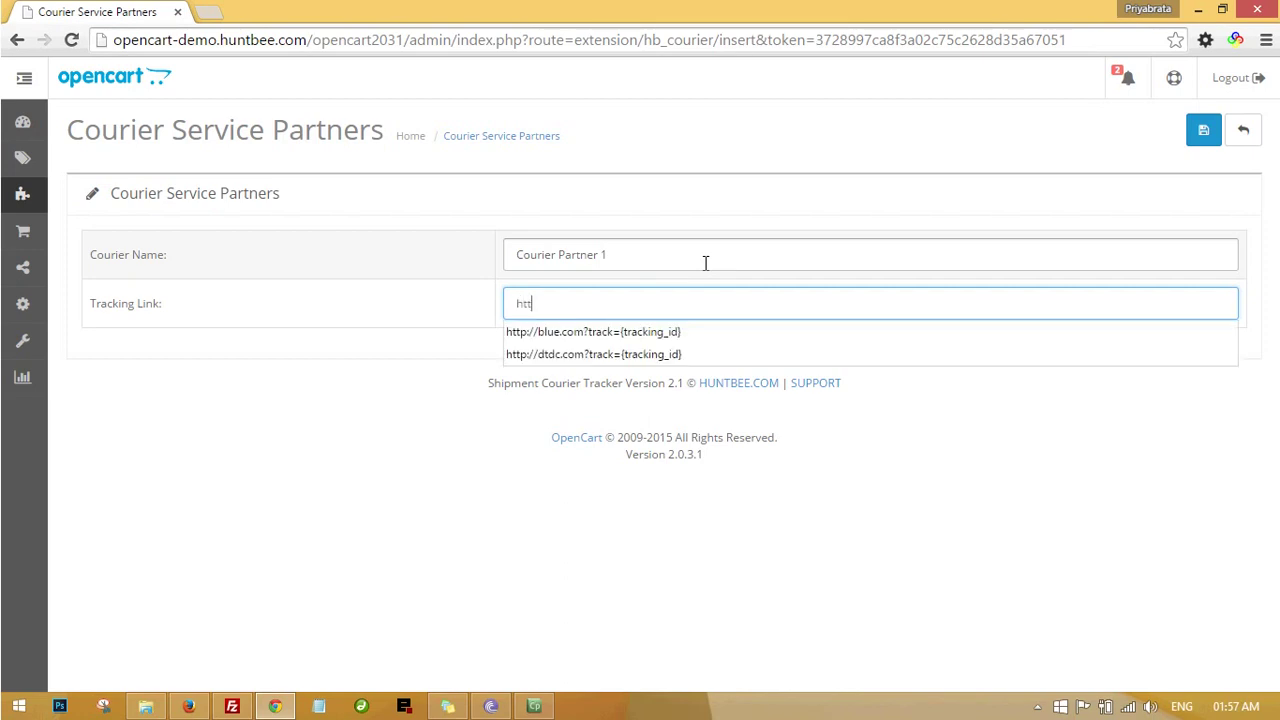
text(p://www)
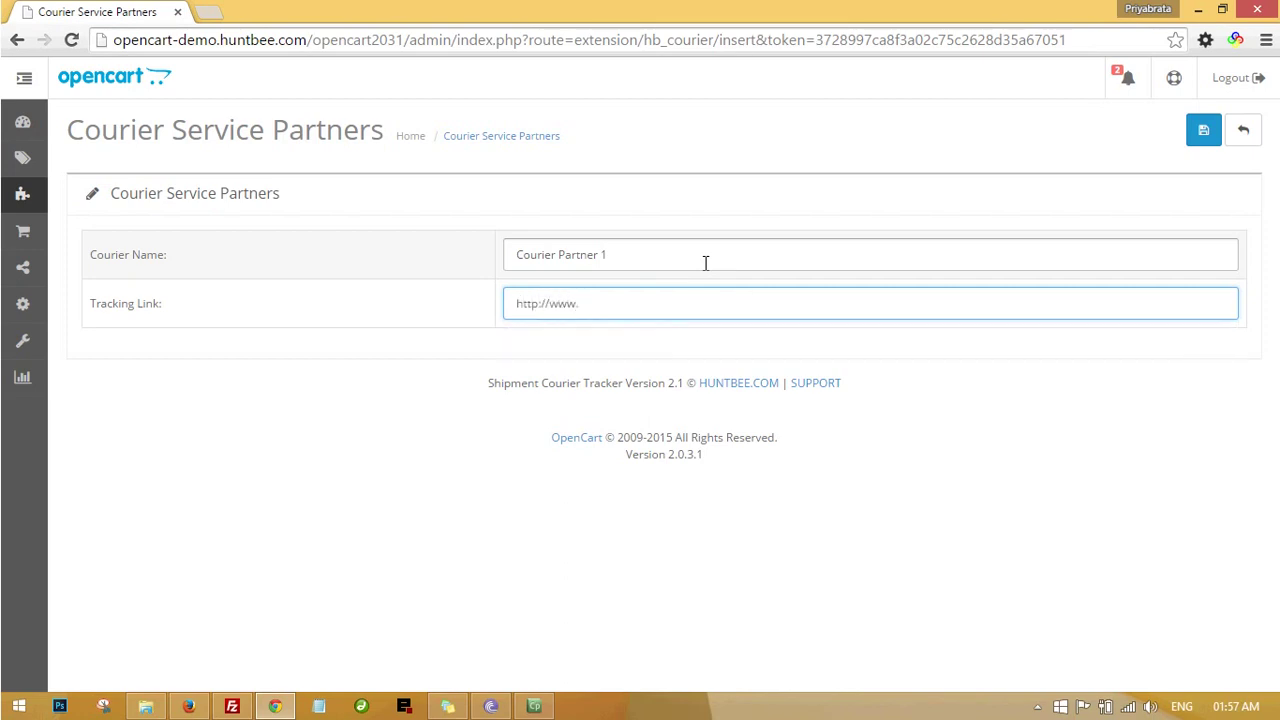
text(.samplecourier.com/index.php)
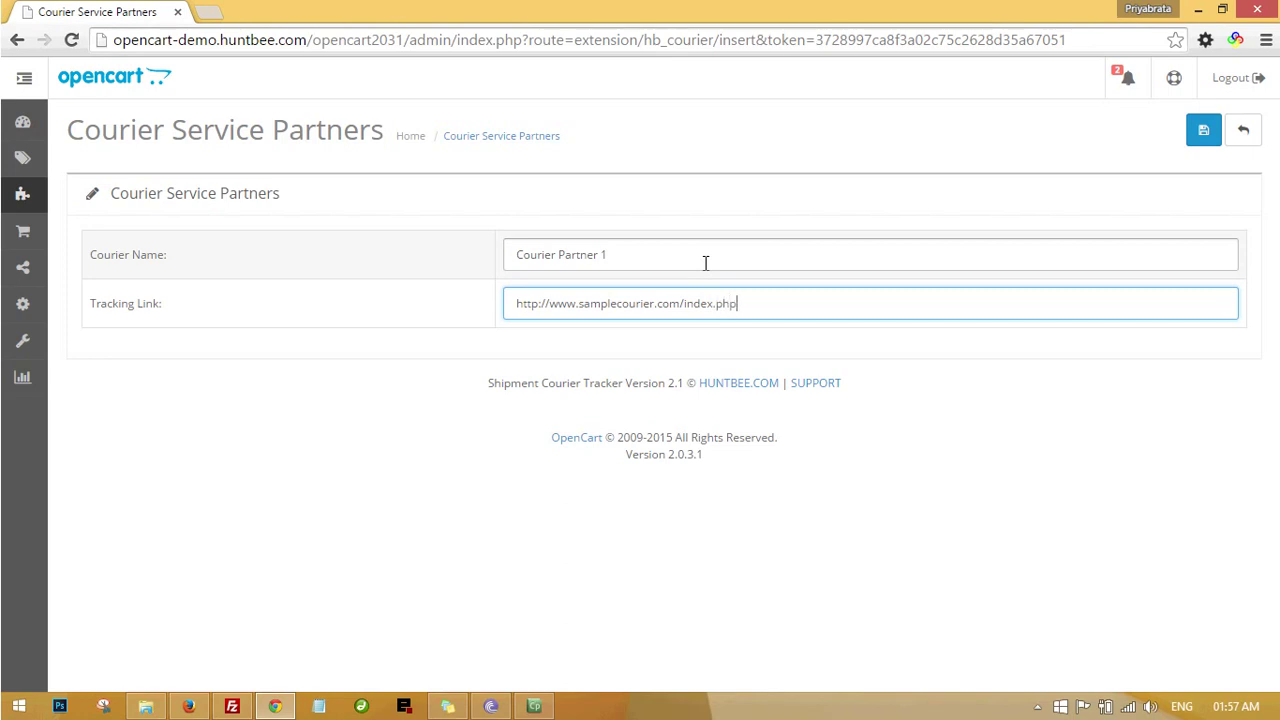
text(?tracki)
text(ng)
text(id=())
text(tra)
text(cking)
text(_id)
click(1207, 136)
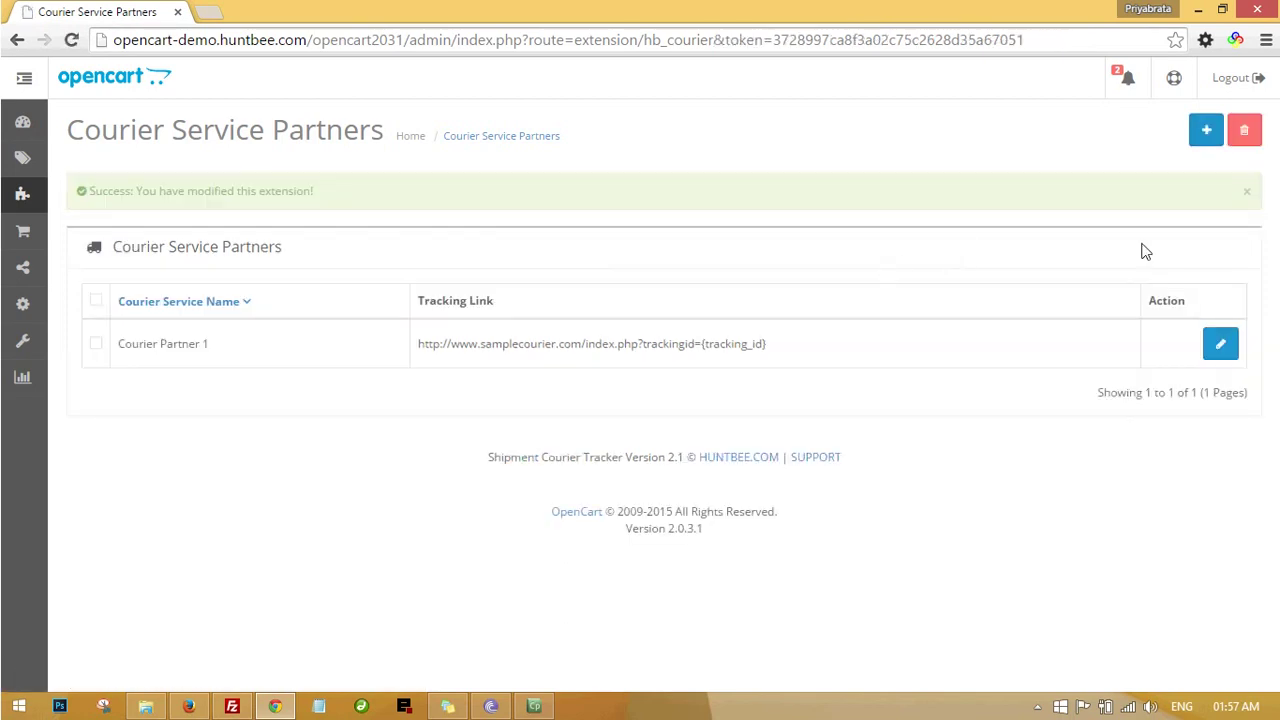
- Start another courier service partner and name it Courier Partner 2
click(1205, 140)
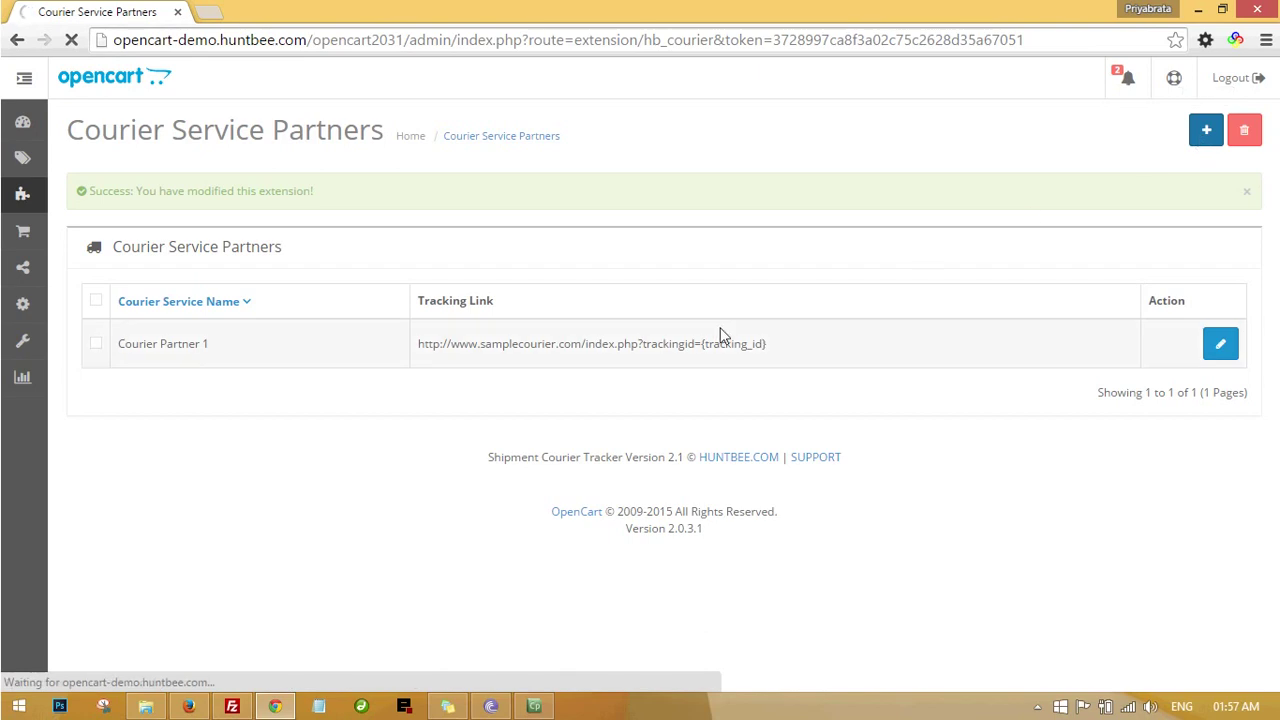
click(589, 265)
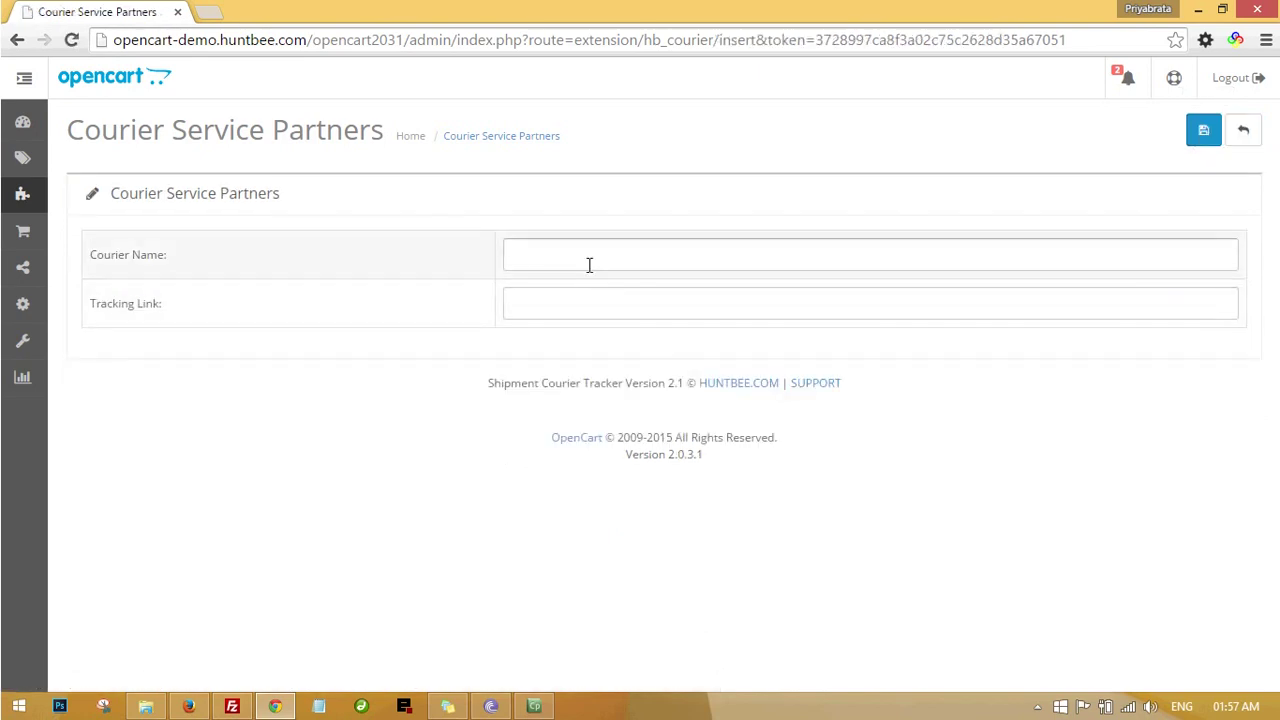
text(Cou)
click(589, 284)
key(BackSpace)
text(2)
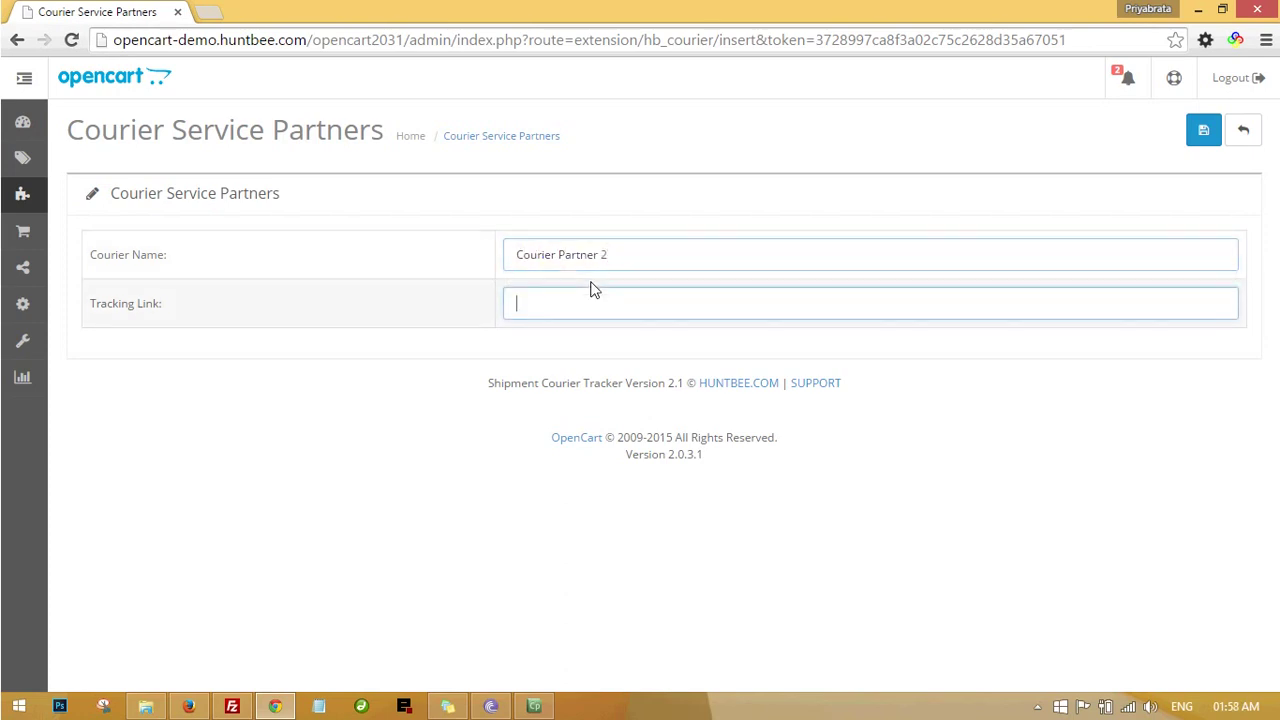
text(htt)
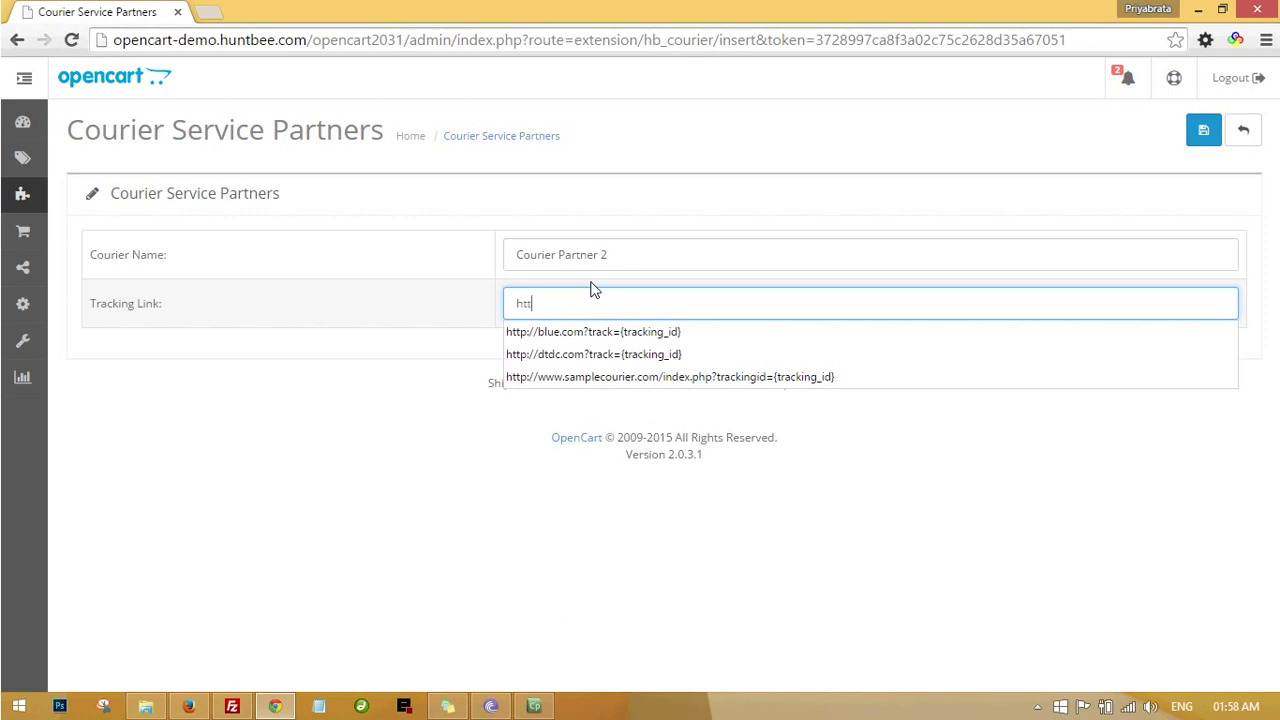
click(585, 383)
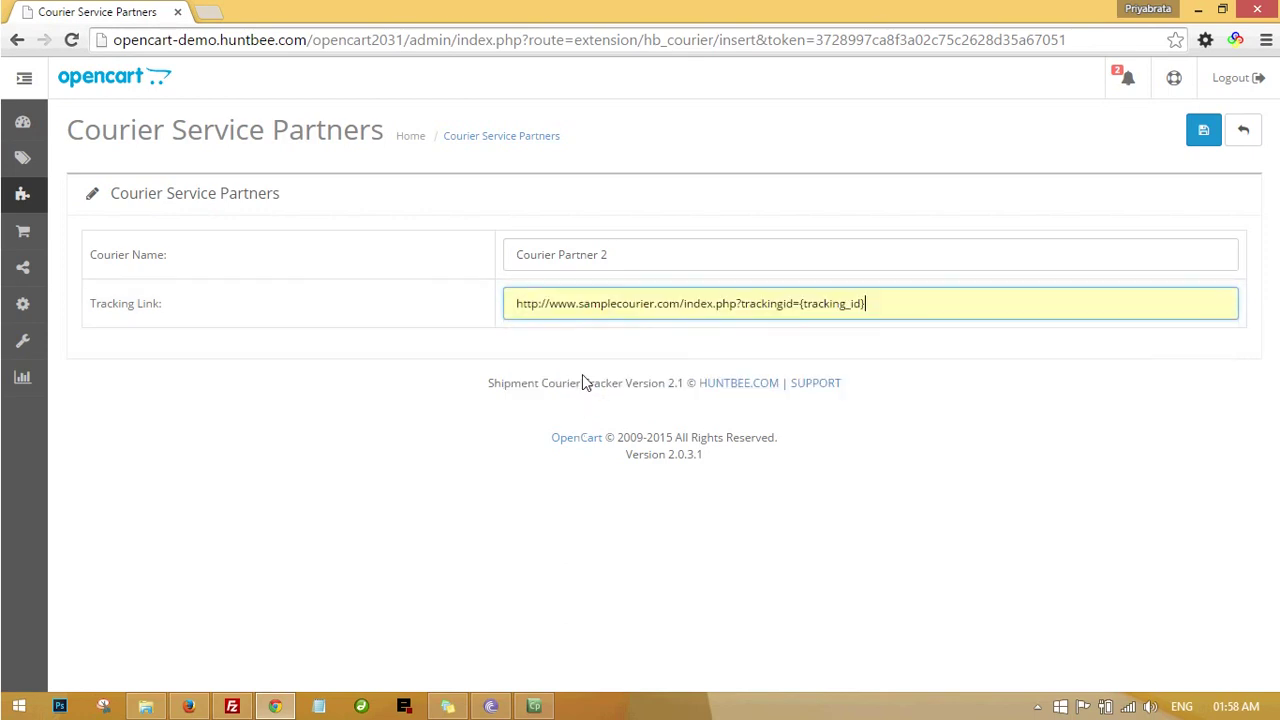
drag(617, 306, 578, 305)
key(BackSpace)
text(demo)
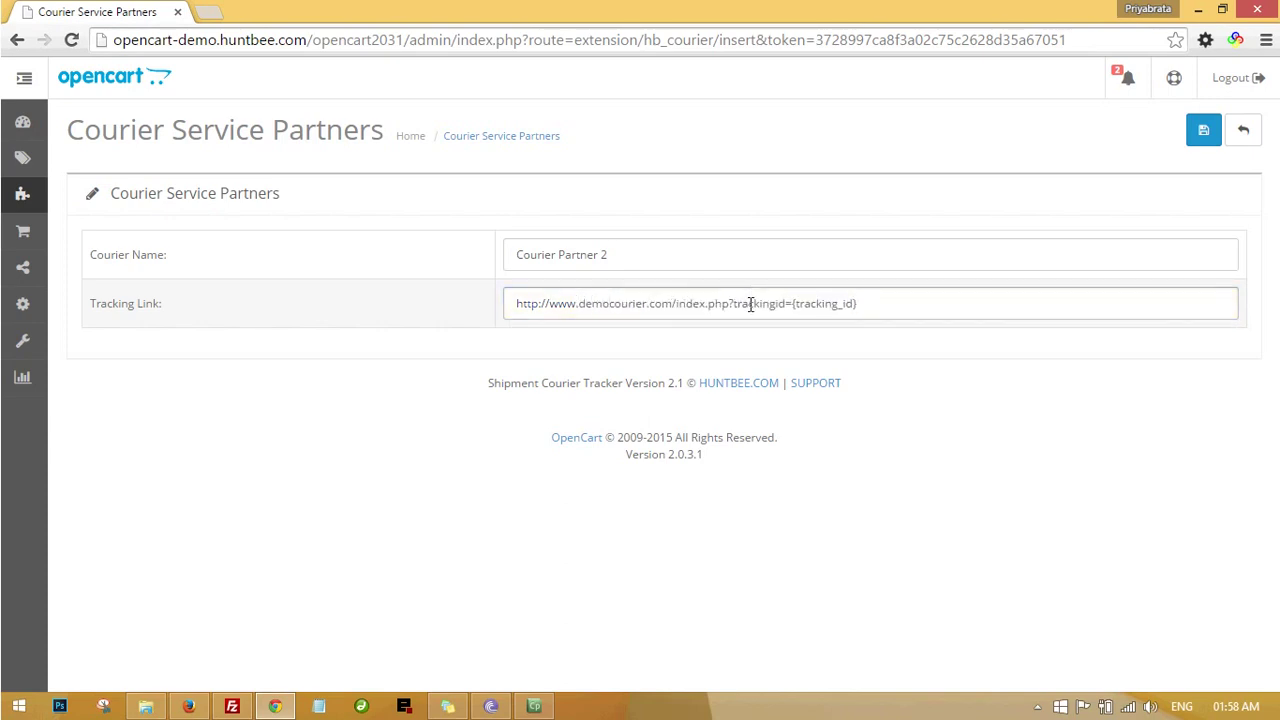
click(786, 304)
key(BackSpace)
key(BackSpace)
key(BackSpace)
key(BackSpace)
key(BackSpace)
click(730, 303)
key(BackSpace)
key(BackSpace)
key(BackSpace)
key(BackSpace)
key(BackSpace)
key(BackSpace)
key(BackSpace)
key(BackSpace)
key(BackSpace)
key(BackSpace)
click(1203, 131)
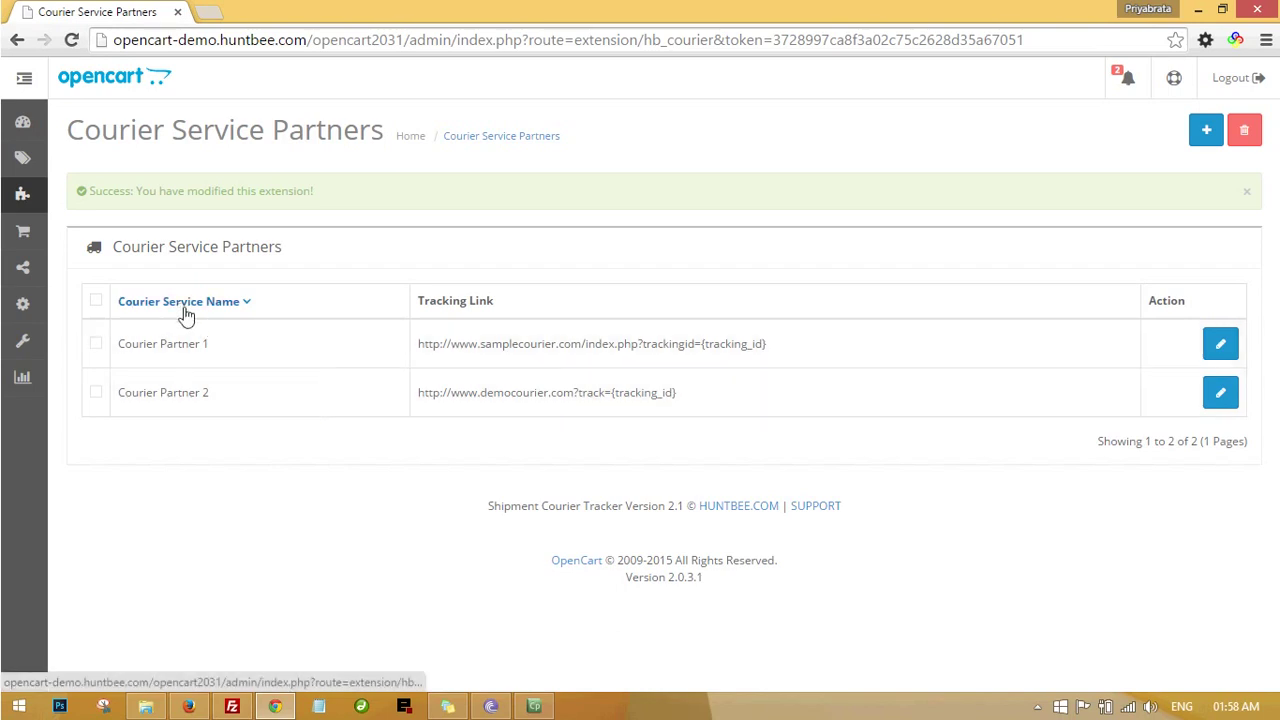
- Open the shipped order with the iPhone and MacBook from the dashboard's latest orders and show its courier details
click(29, 133)
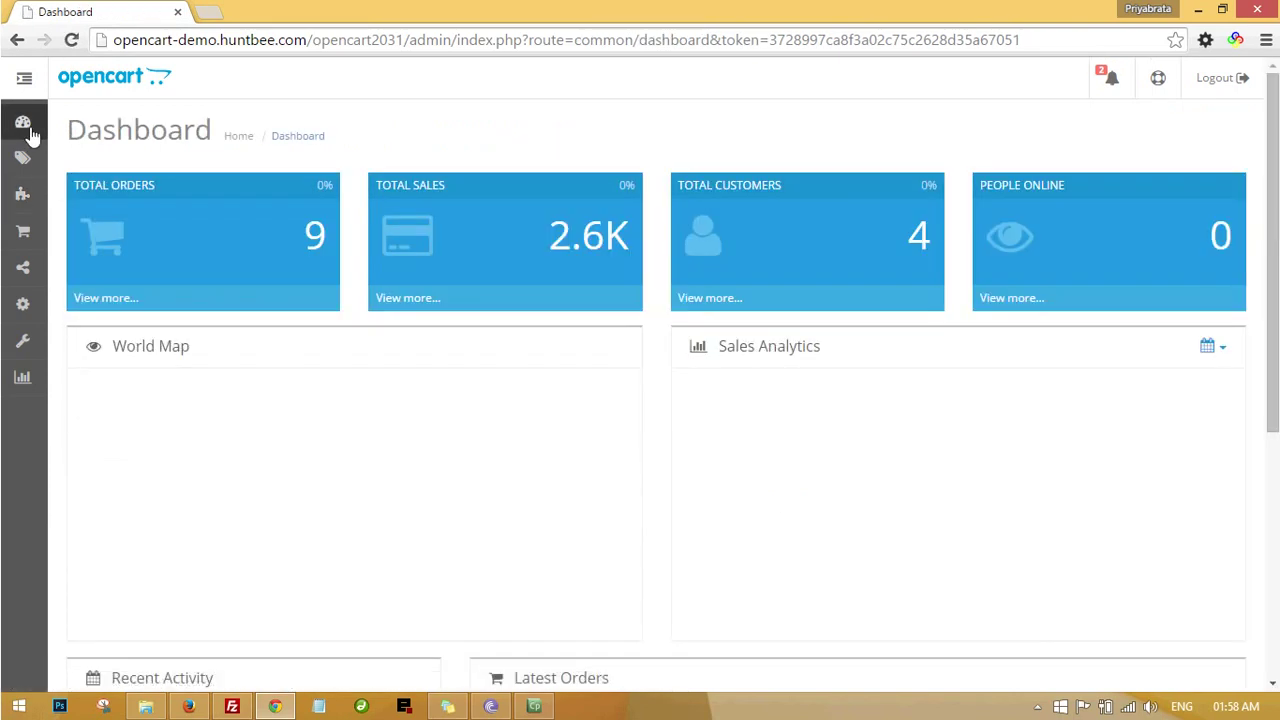
scroll(809, 429, down, 3)
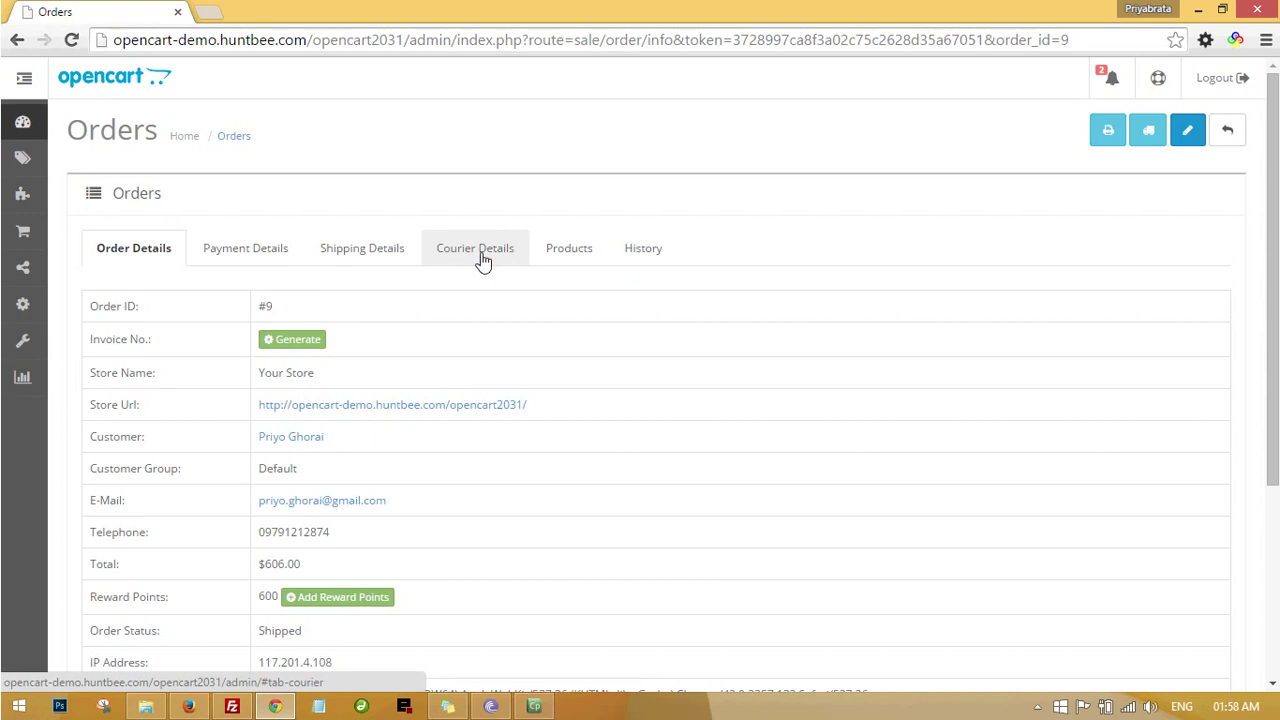
click(483, 260)
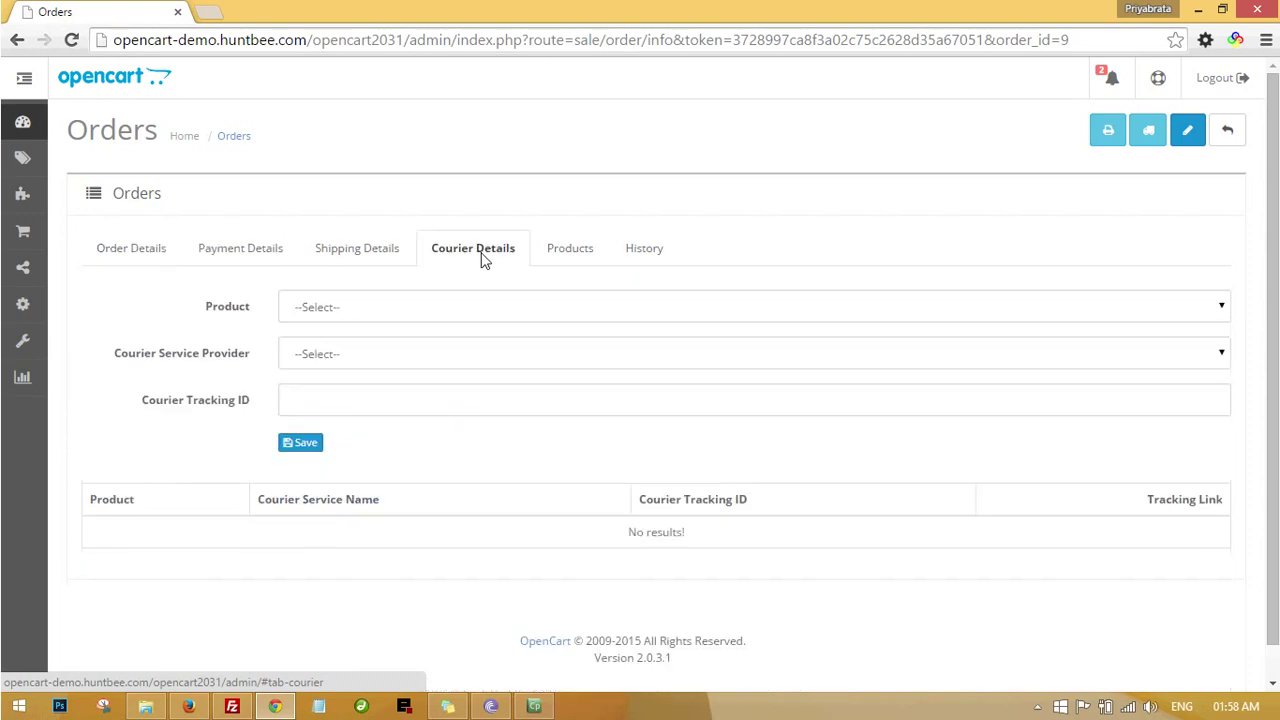
- Save courier details for the order's iPhone with provider Courier Partner 1 and tracking ID ABC12345
click(424, 308)
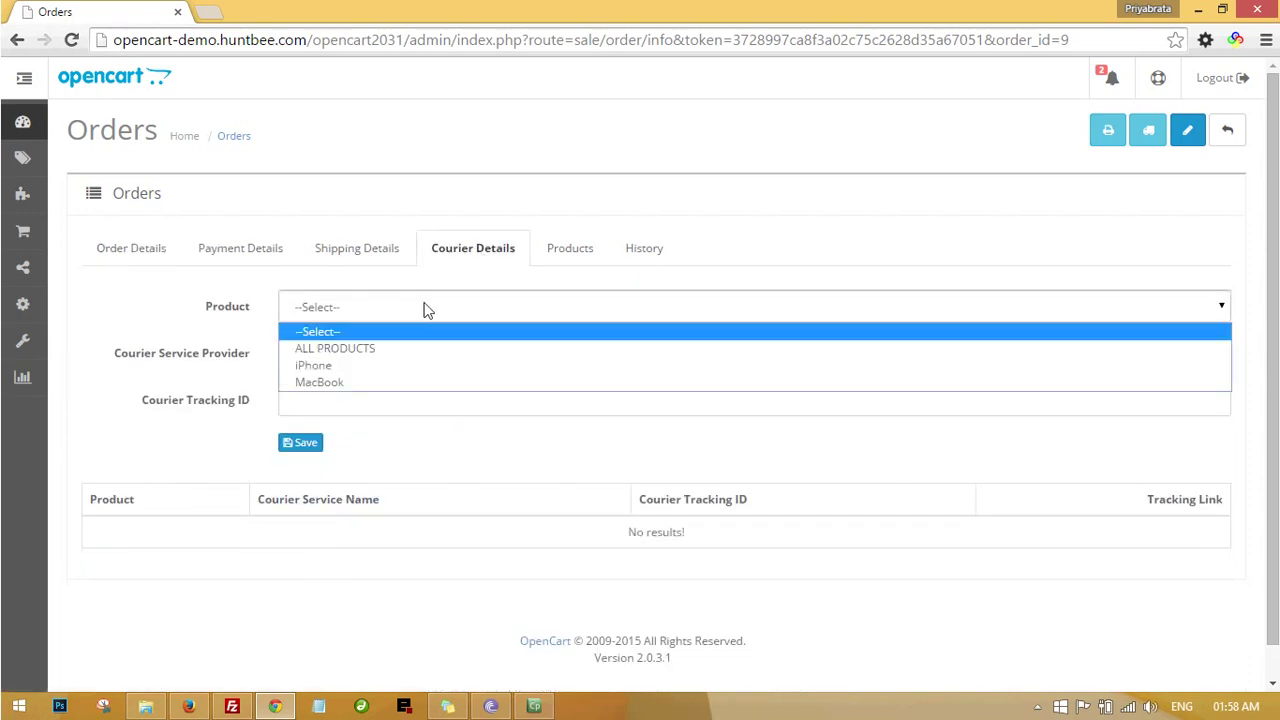
click(367, 369)
click(368, 360)
click(390, 396)
click(389, 397)
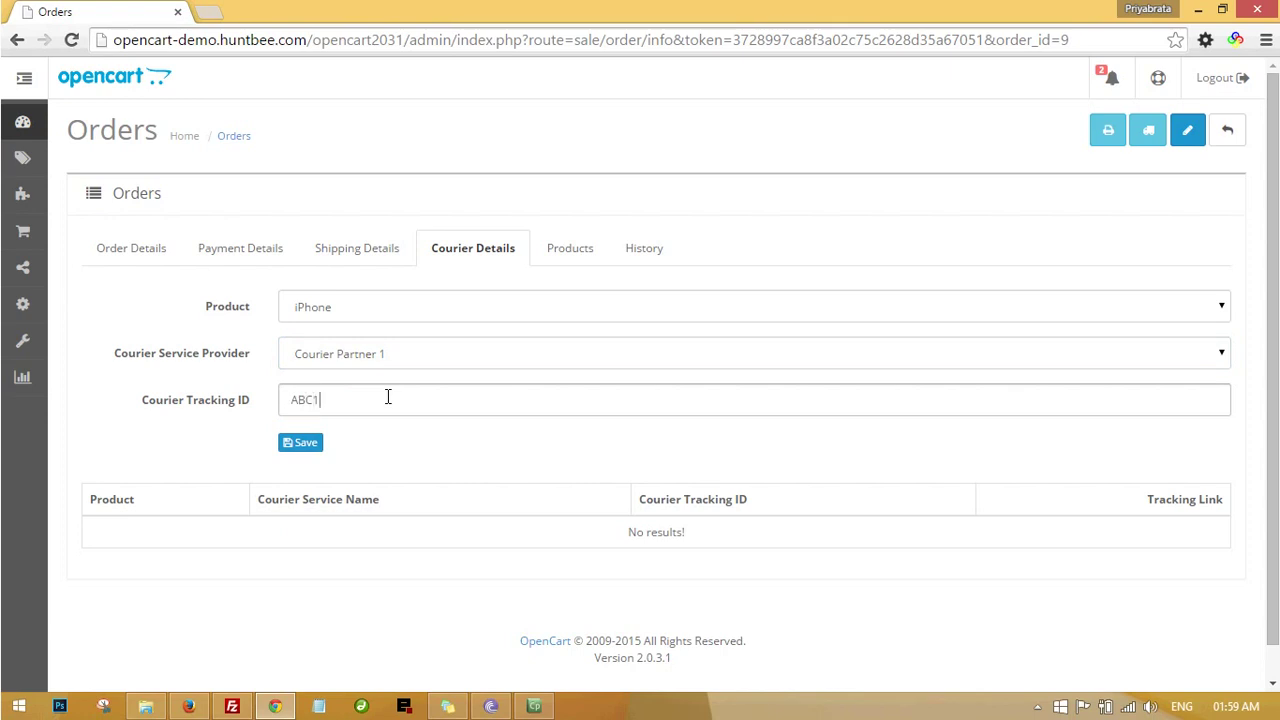
text(ABC12345)
click(300, 442)
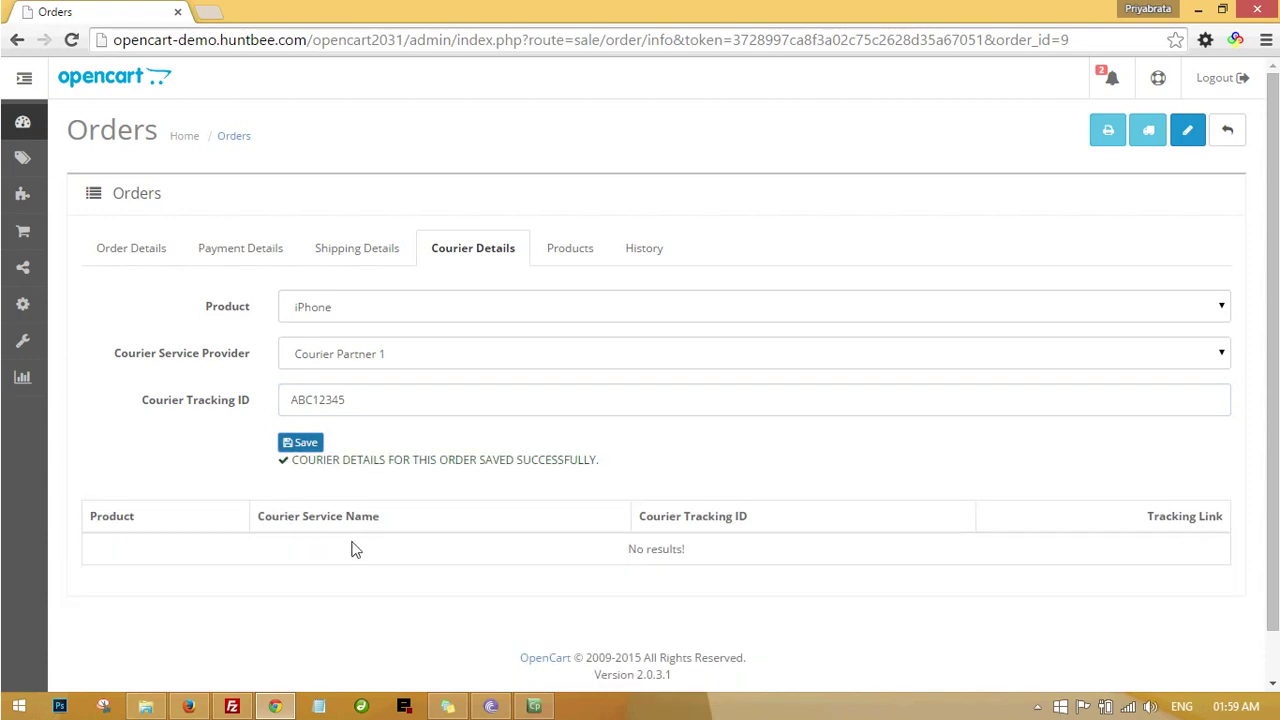
scroll(344, 536, down, 1)
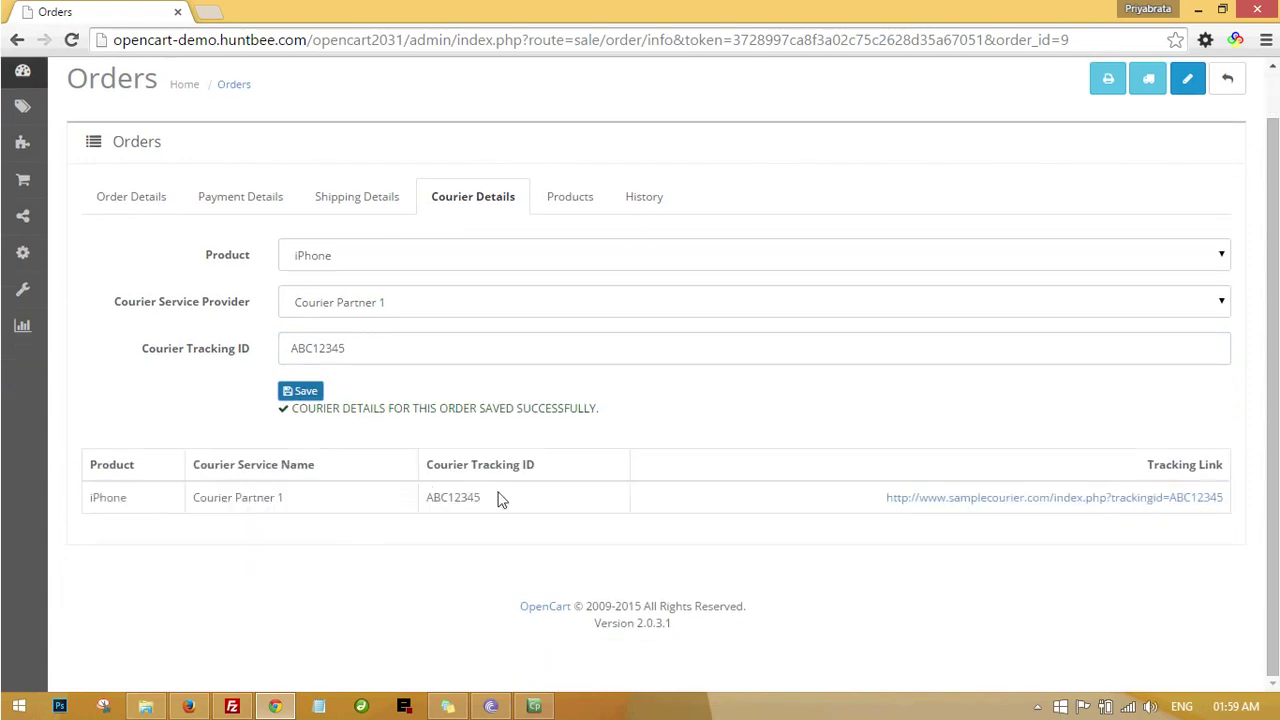
- Save courier details for all products in the order with provider Courier Partner 2 and tracking ID XYZ3467
click(414, 263)
click(393, 302)
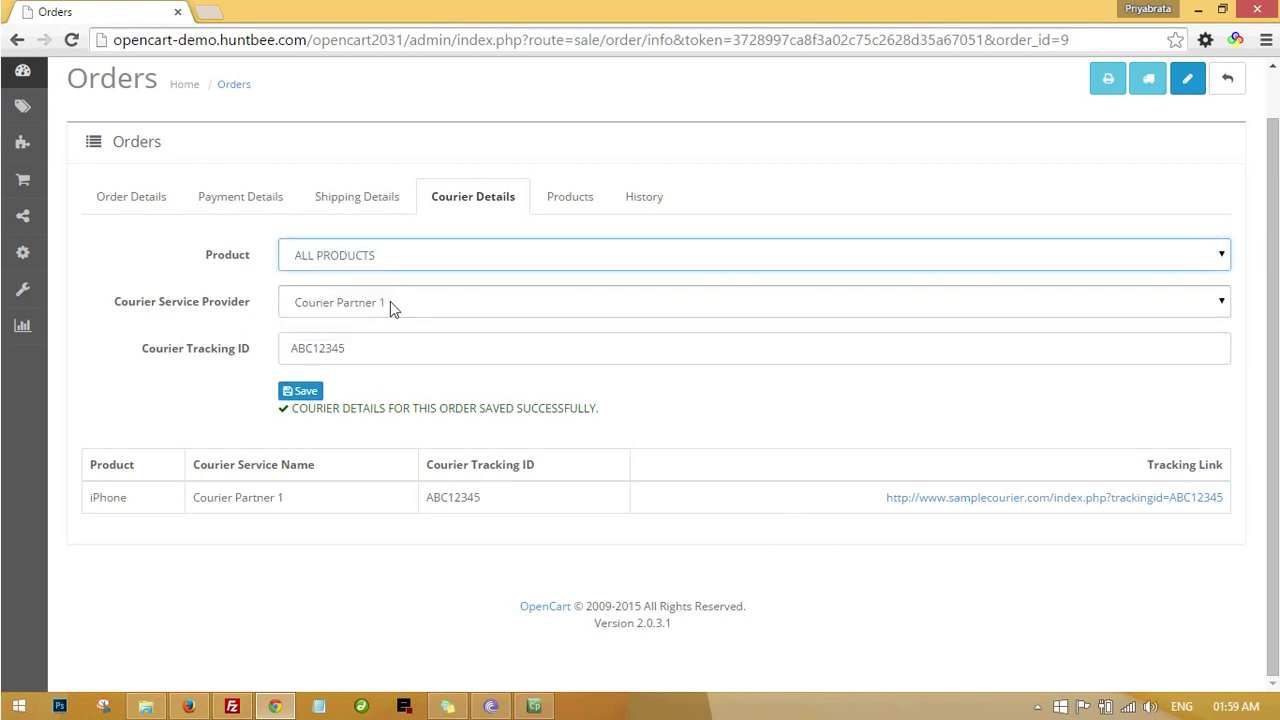
click(394, 305)
click(374, 362)
drag(363, 350, 278, 349)
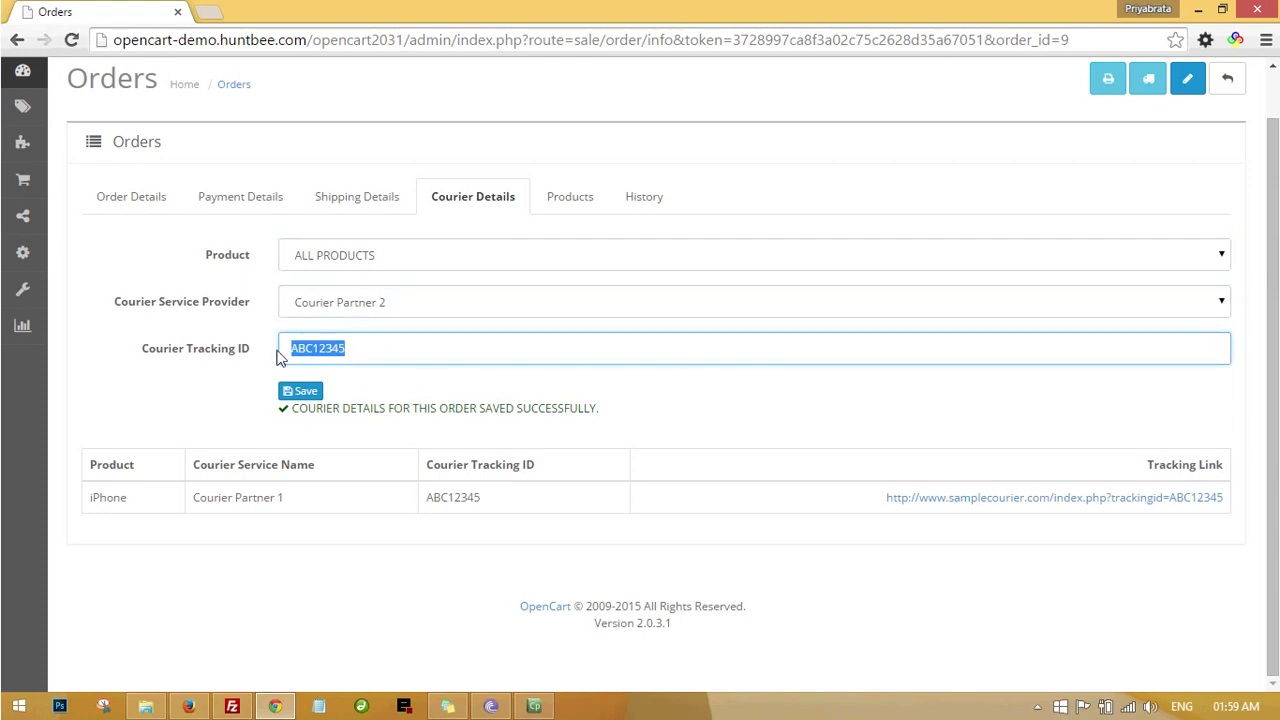
text(XY)
click(304, 394)
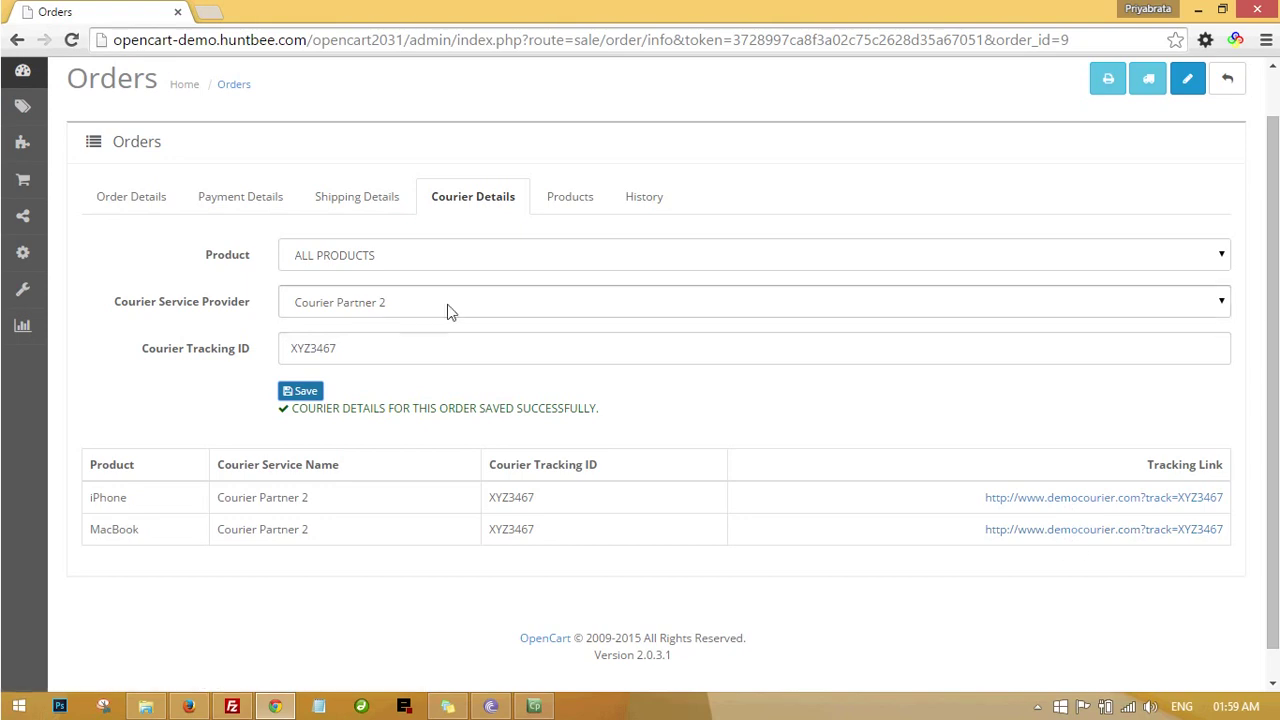
scroll(697, 282, up, 1)
mouse_move(26, 306)
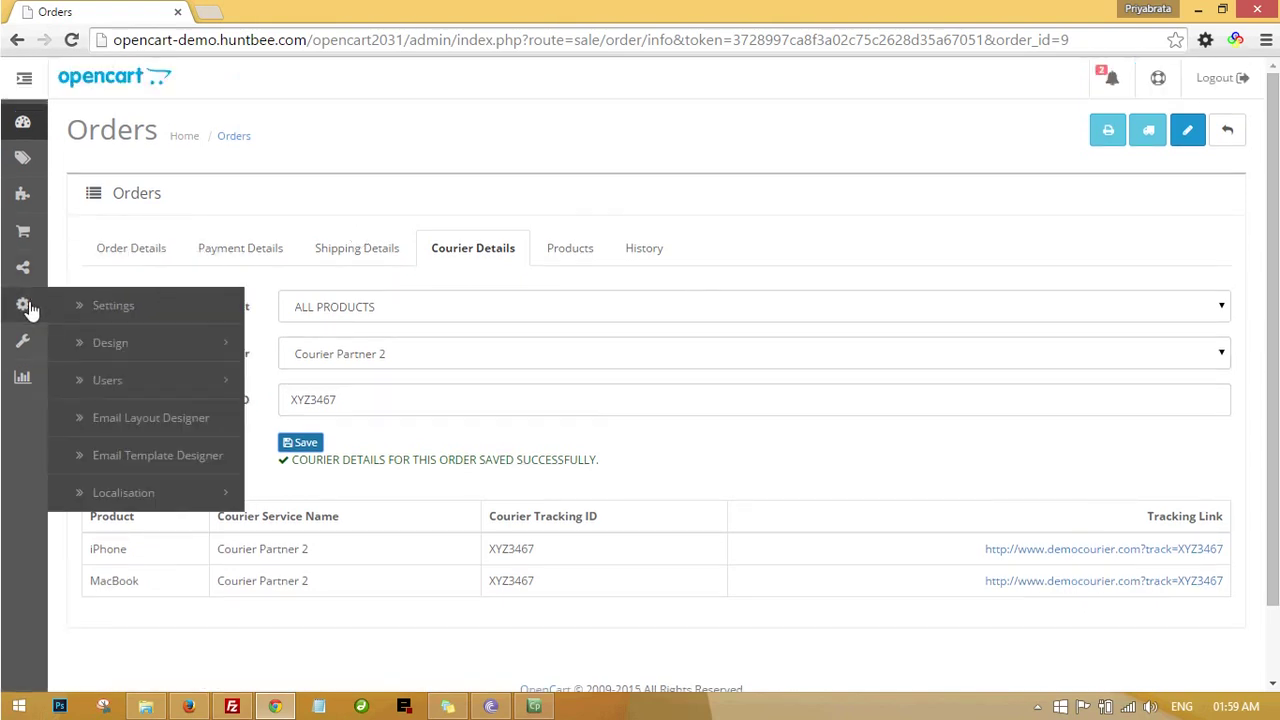
mouse_move(18, 265)
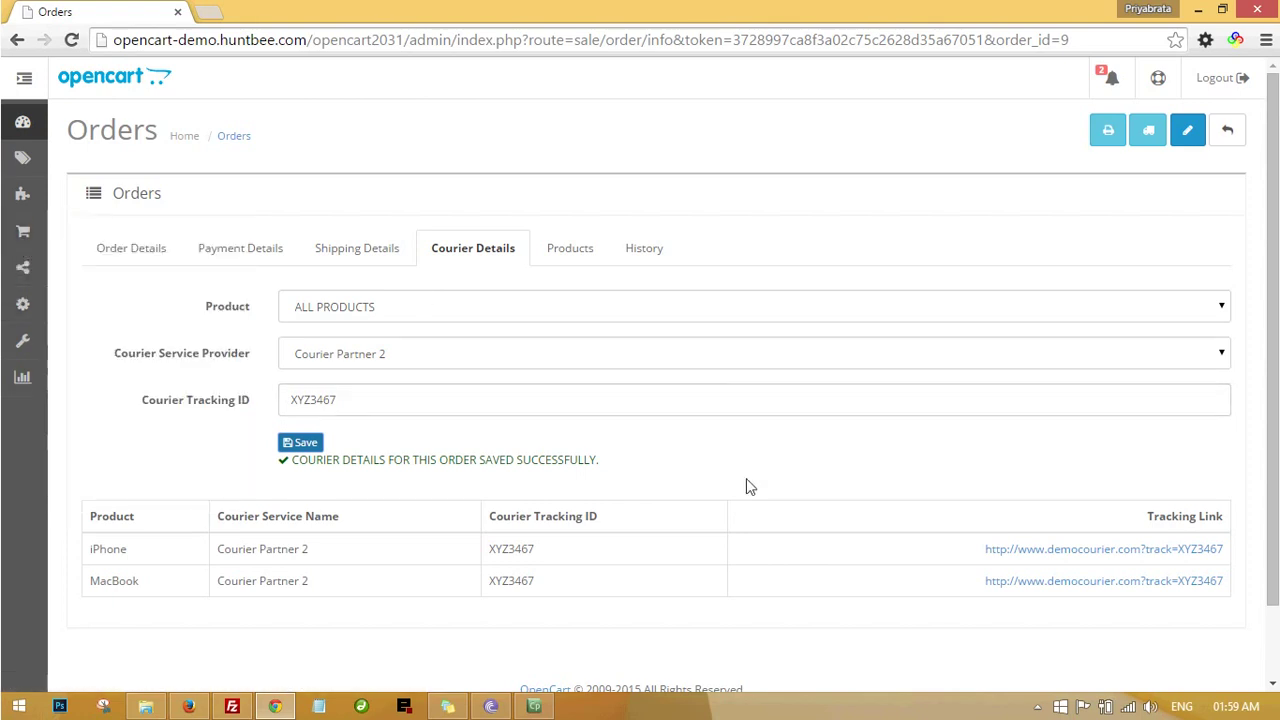
scroll(526, 491, down, 2)
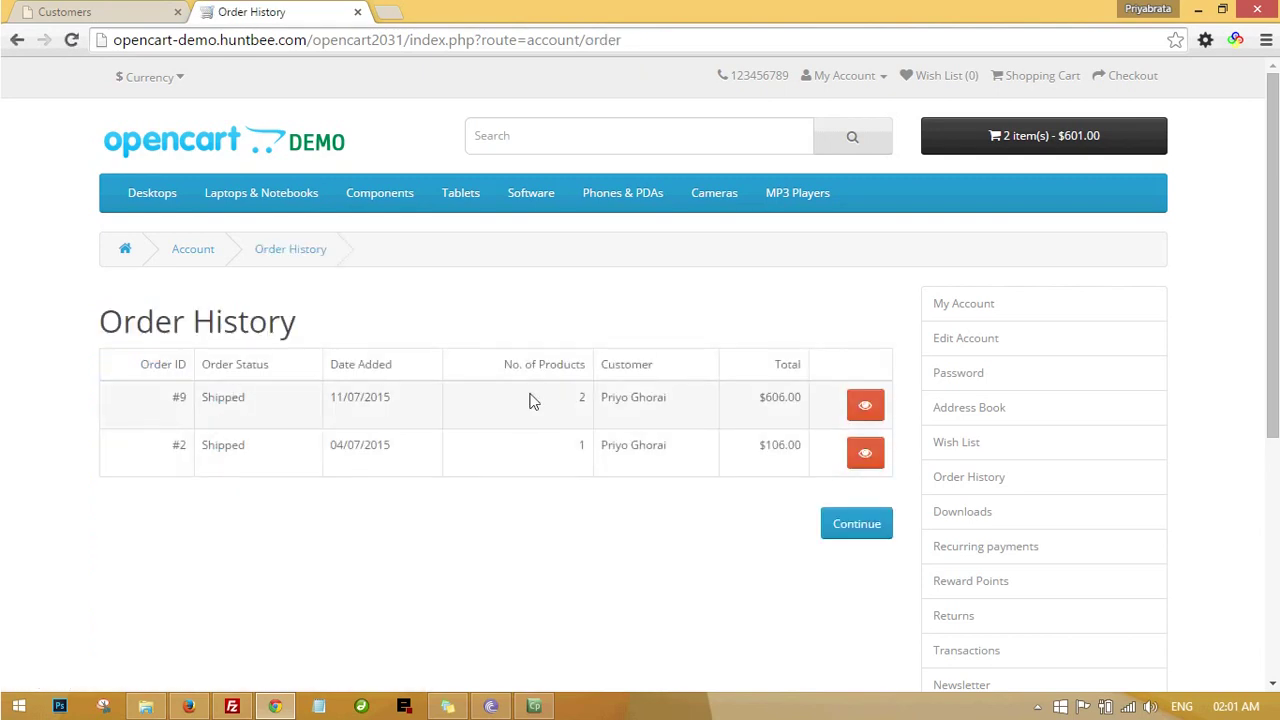
- Open the shipped two-product order from the customer's storefront order history and examine its shipment details
click(868, 408)
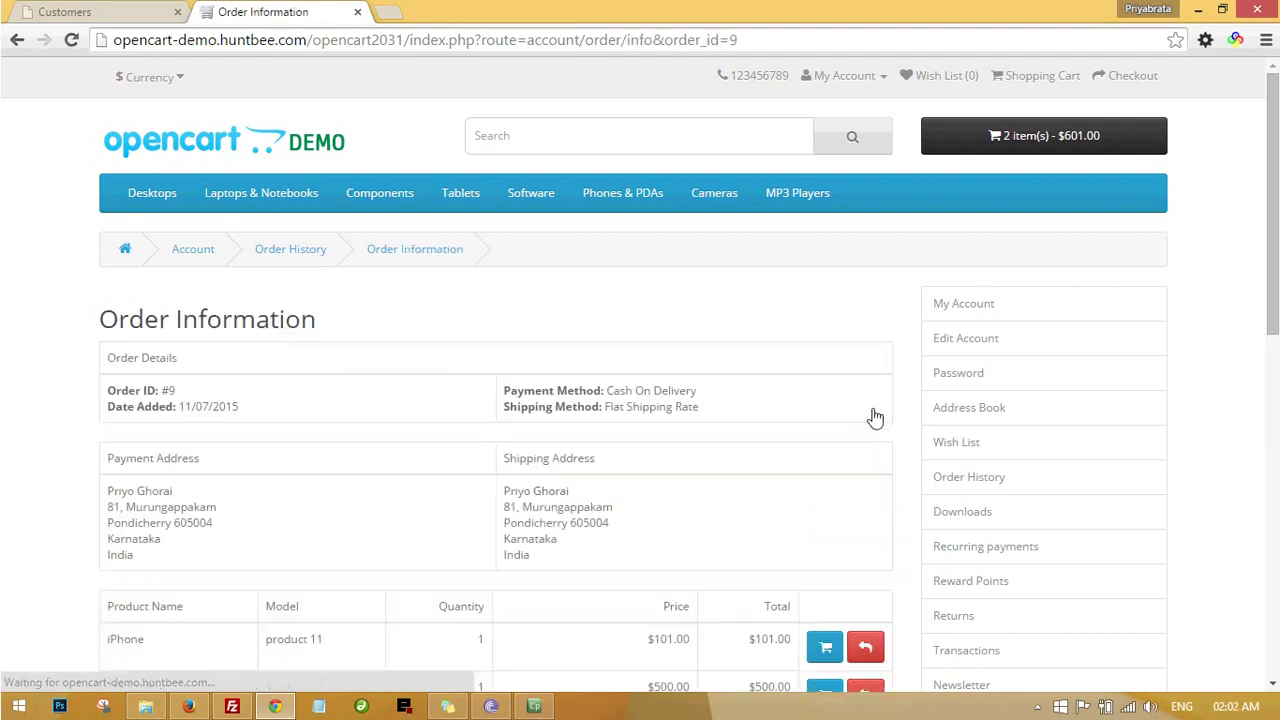
scroll(566, 429, down, 4)
scroll(462, 452, down, 3)
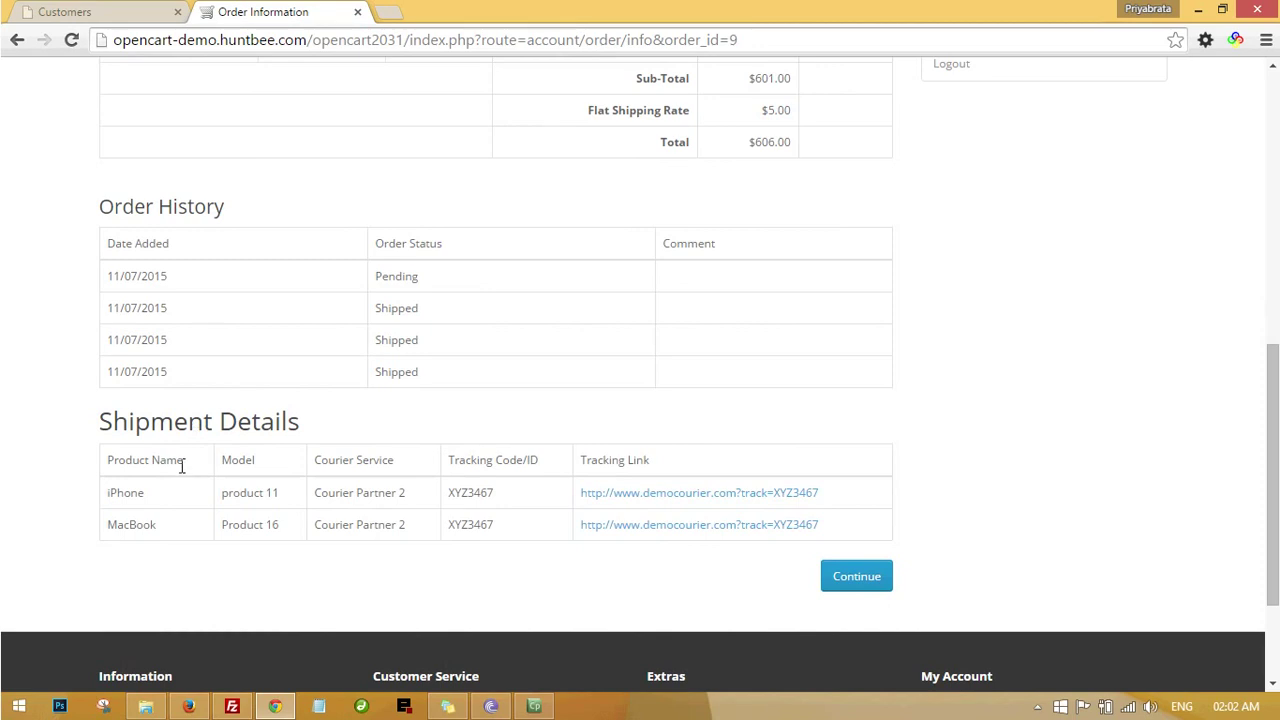
scroll(182, 466, down, 1)
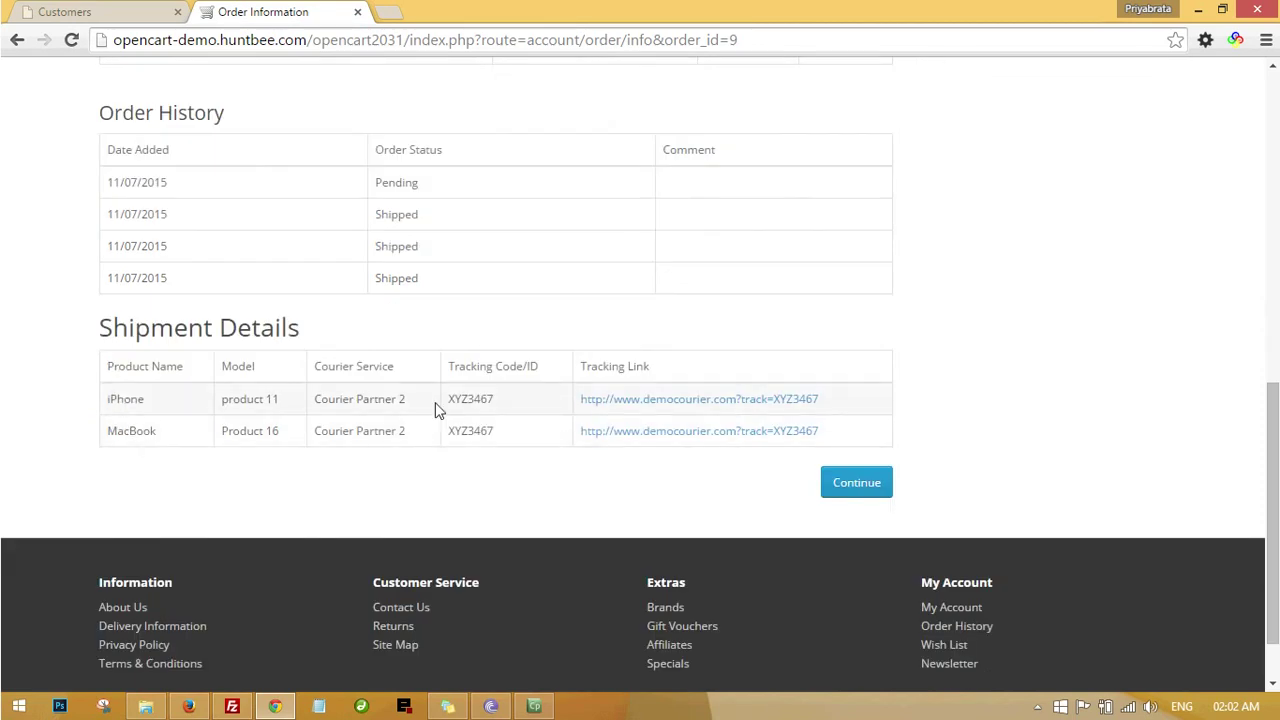